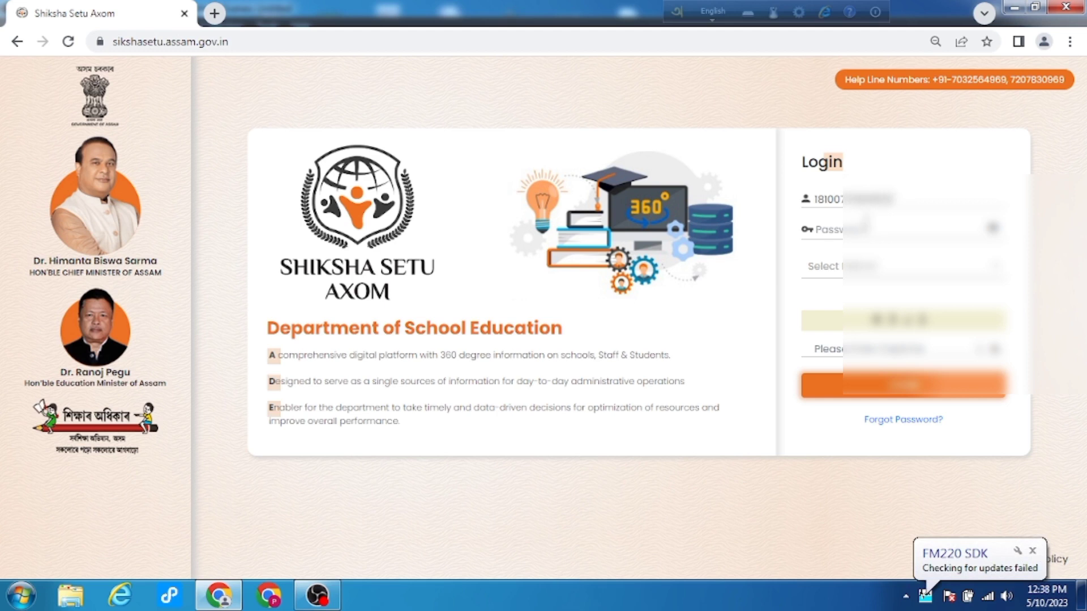
# Enter and verify the account password, then select NAGAON as the district
pyautogui.click(852, 232)
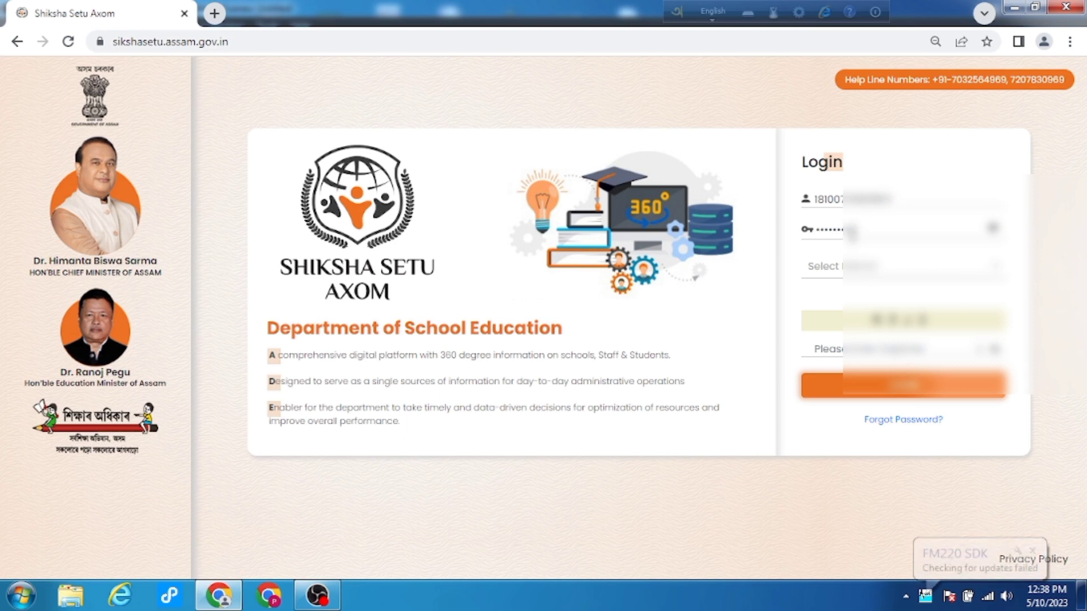
pyautogui.click(995, 228)
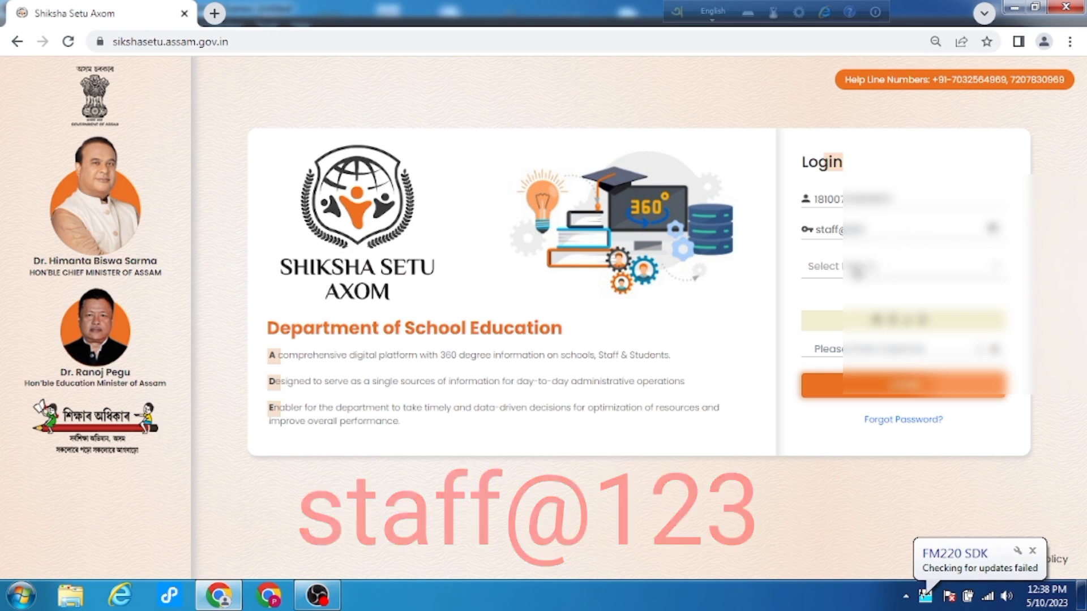
pyautogui.click(856, 270)
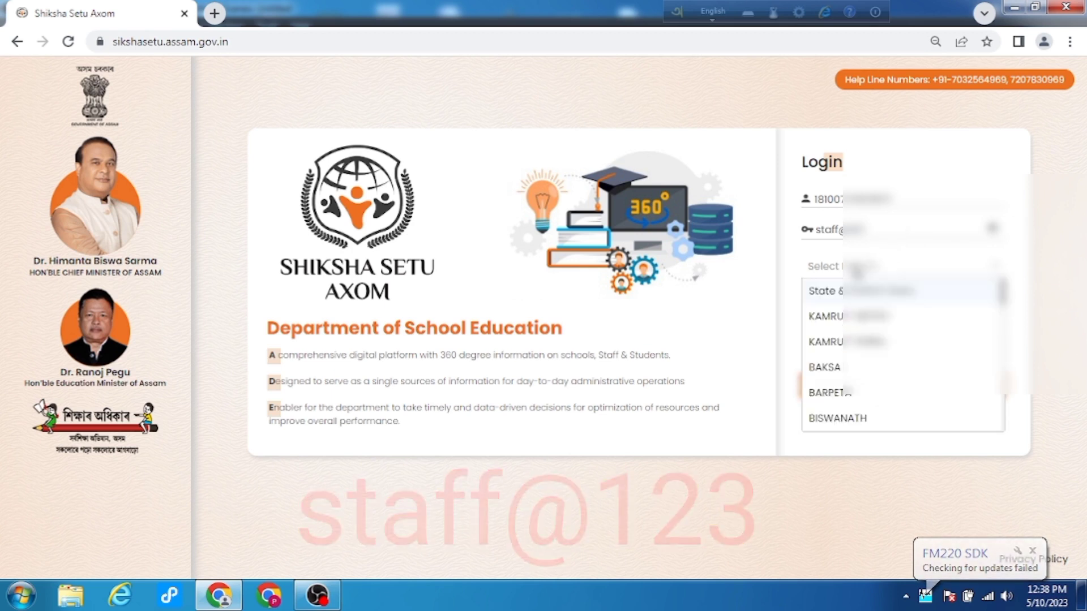
pyautogui.write('nagon')
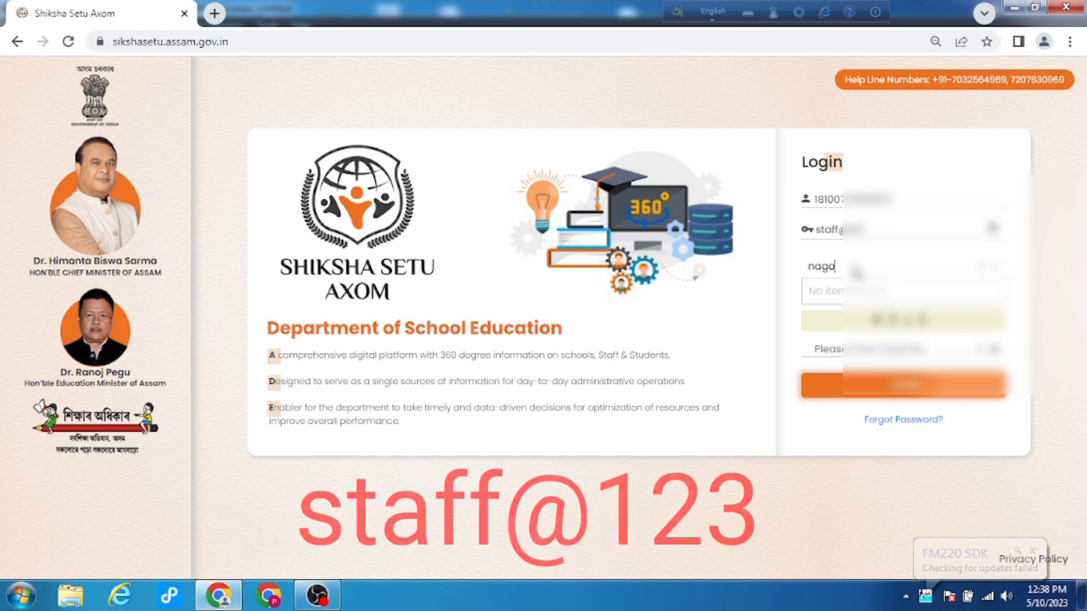
pyautogui.press('BackSpace')
pyautogui.press('BackSpace')
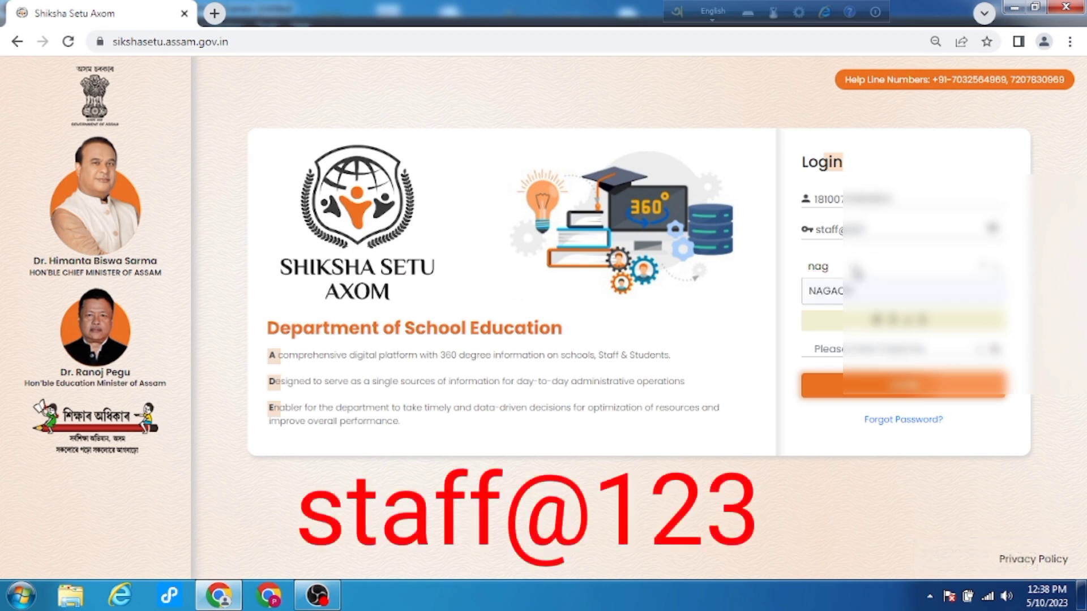
pyautogui.write('a')
pyautogui.click(847, 292)
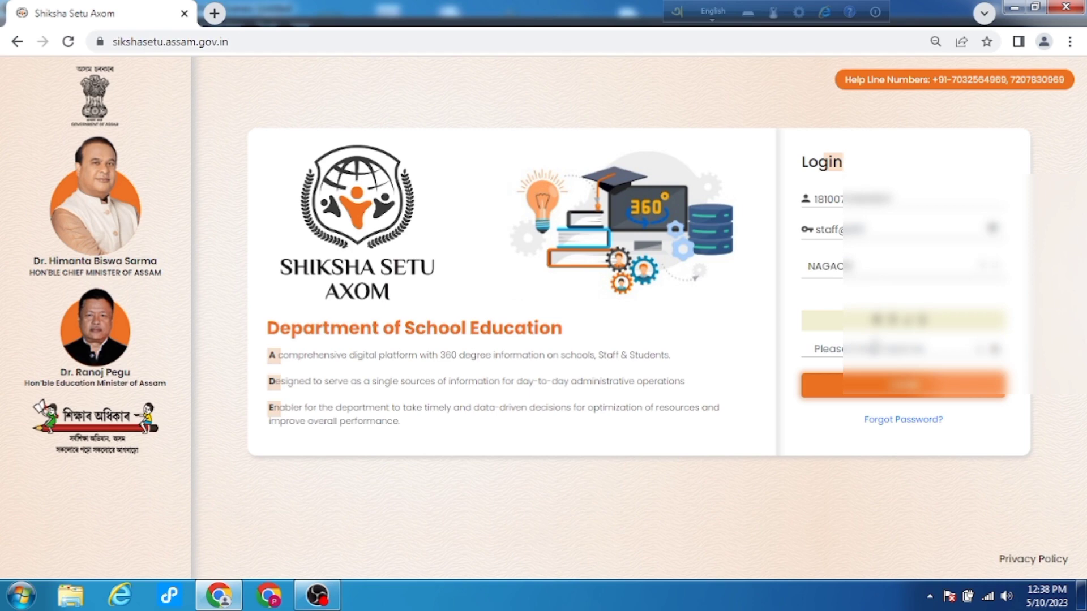
# Fill in the captcha code and log in
pyautogui.click(873, 347)
pyautogui.write('K5J3')
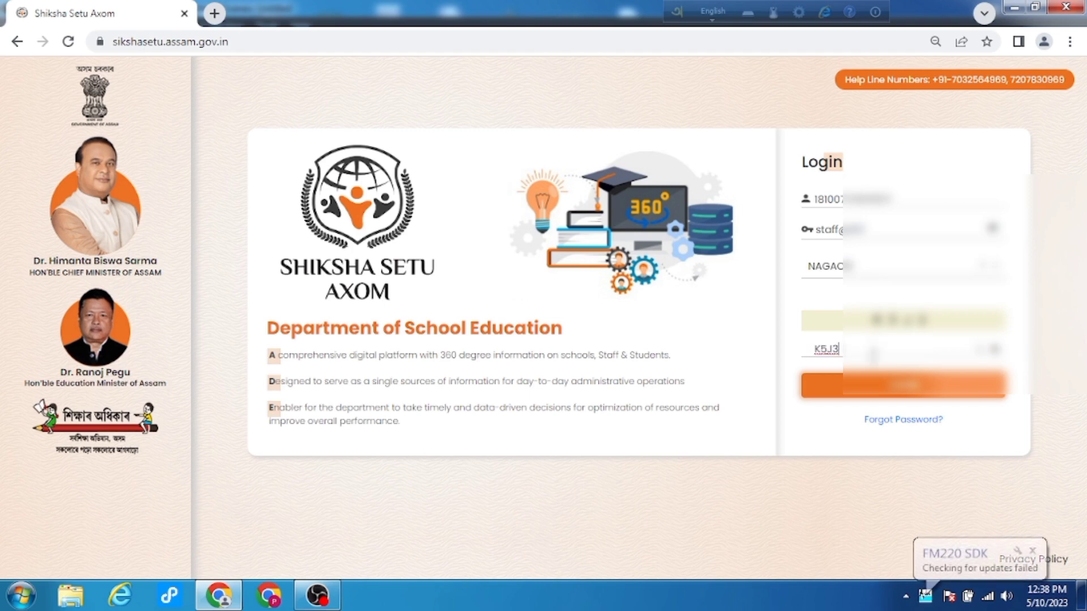
pyautogui.click(890, 382)
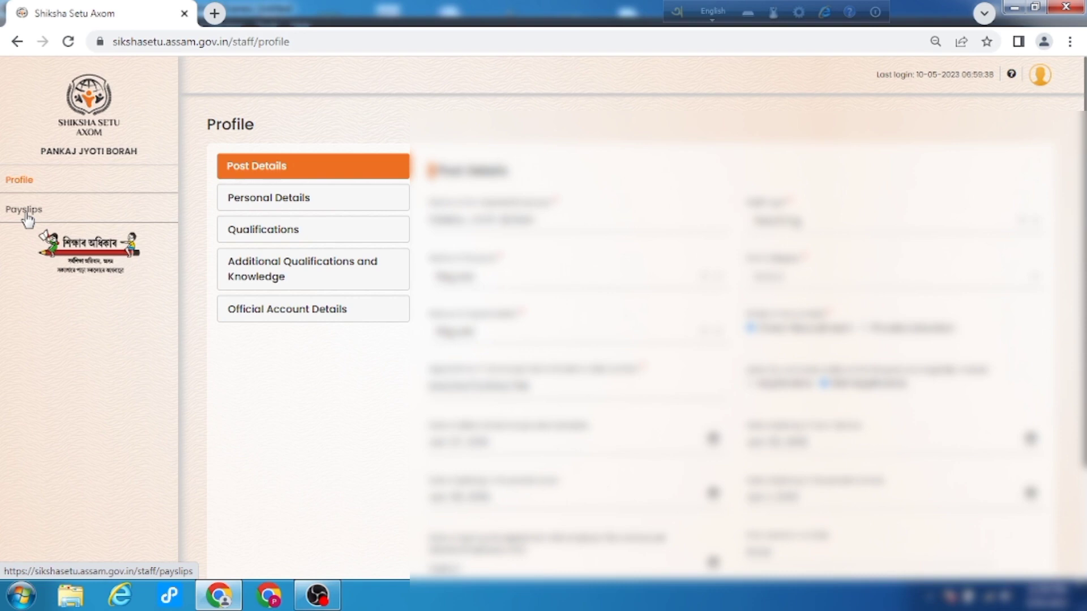
# Request the Year 2023, Month March payslip download, then go back to Profile
pyautogui.click(25, 210)
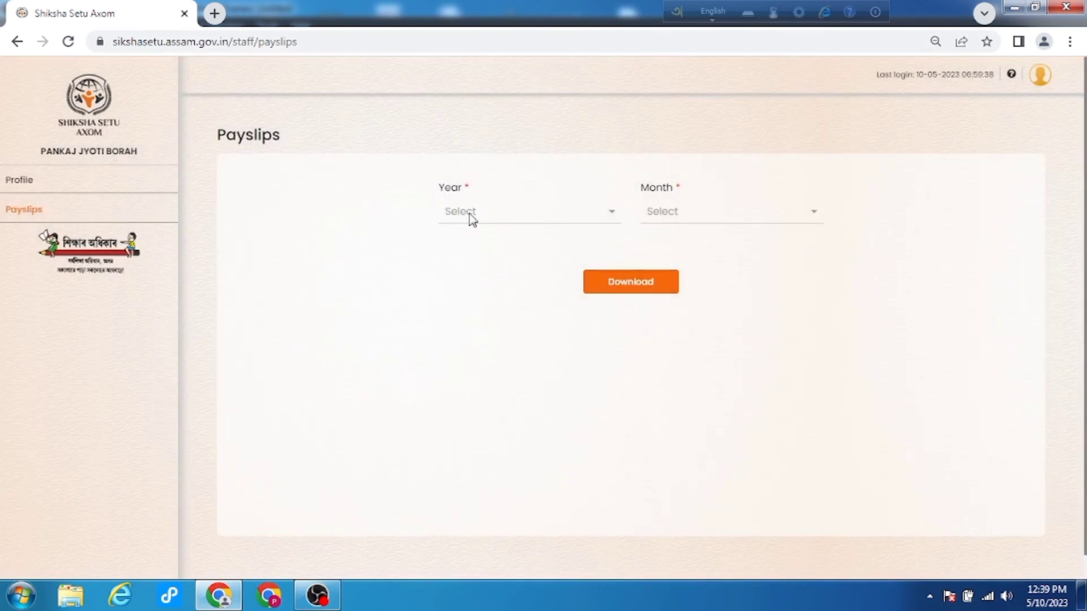
pyautogui.click(469, 213)
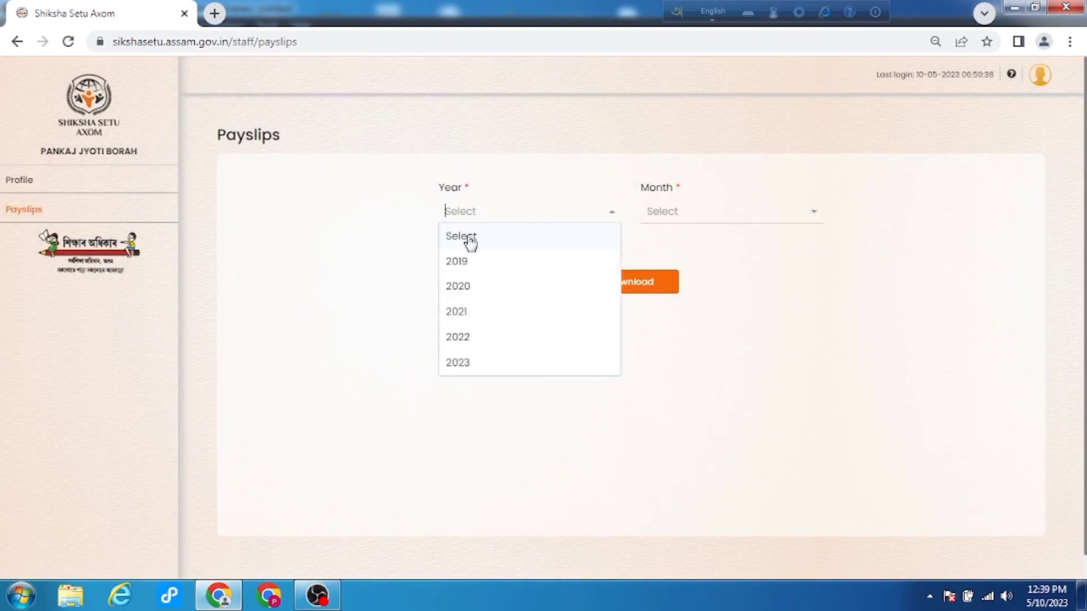
pyautogui.click(681, 217)
pyautogui.click(622, 310)
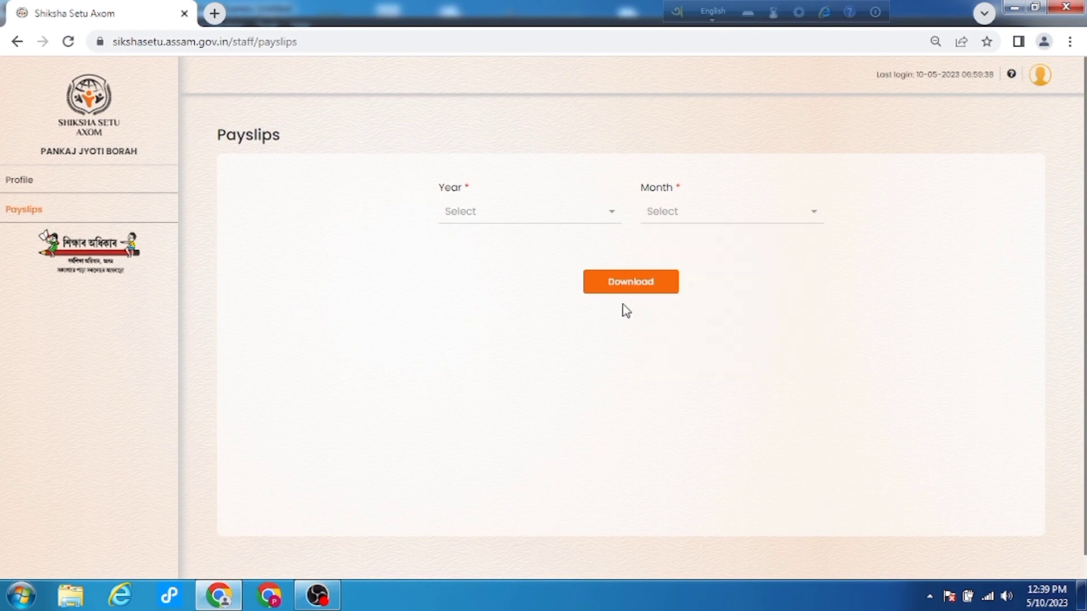
pyautogui.click(481, 216)
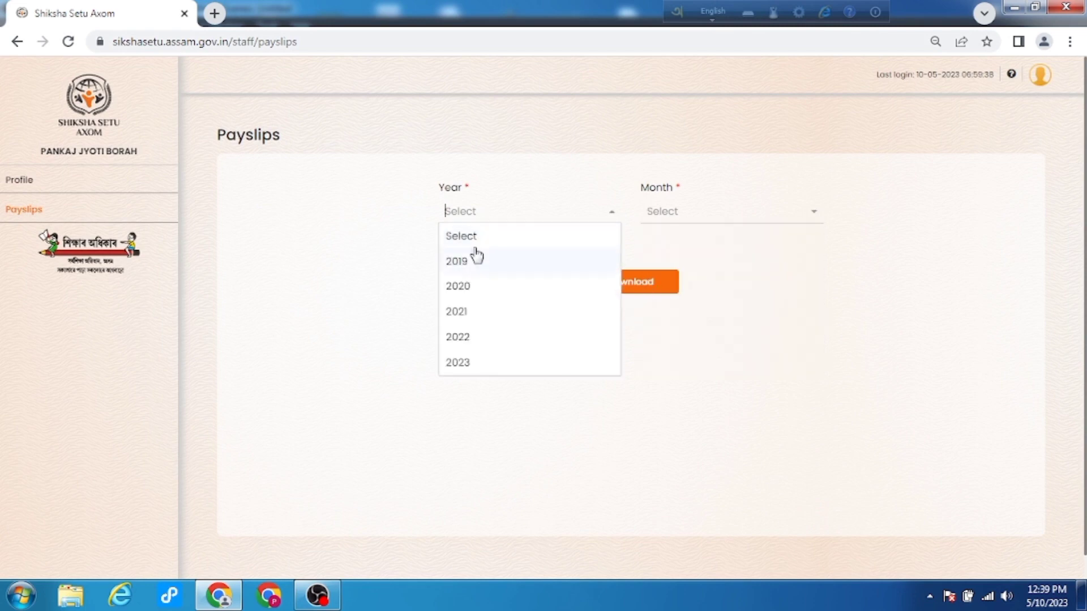
pyautogui.click(470, 368)
pyautogui.click(667, 222)
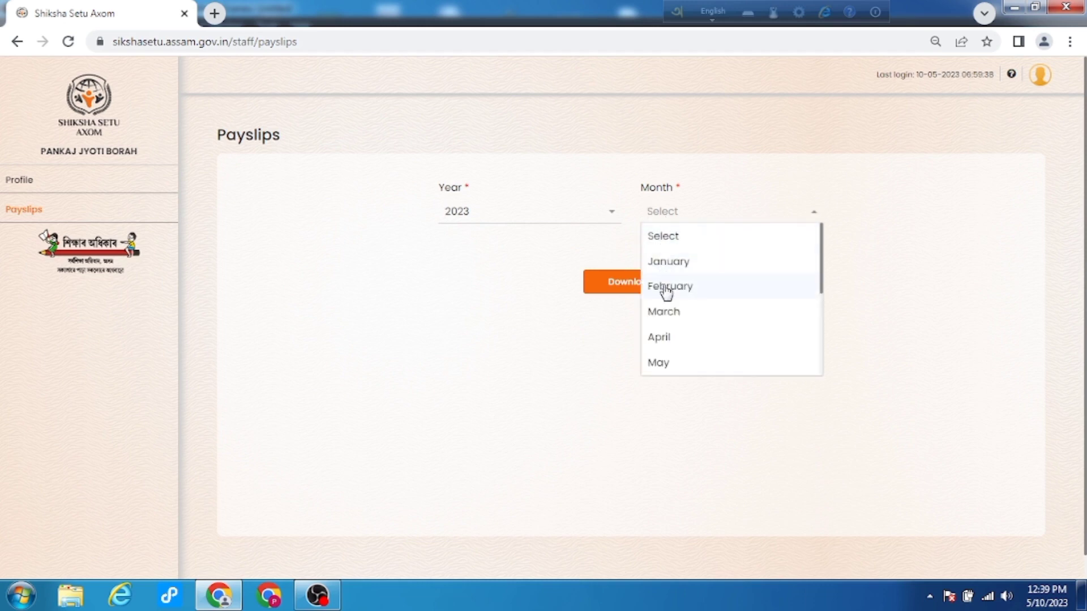
pyautogui.click(669, 311)
pyautogui.click(636, 290)
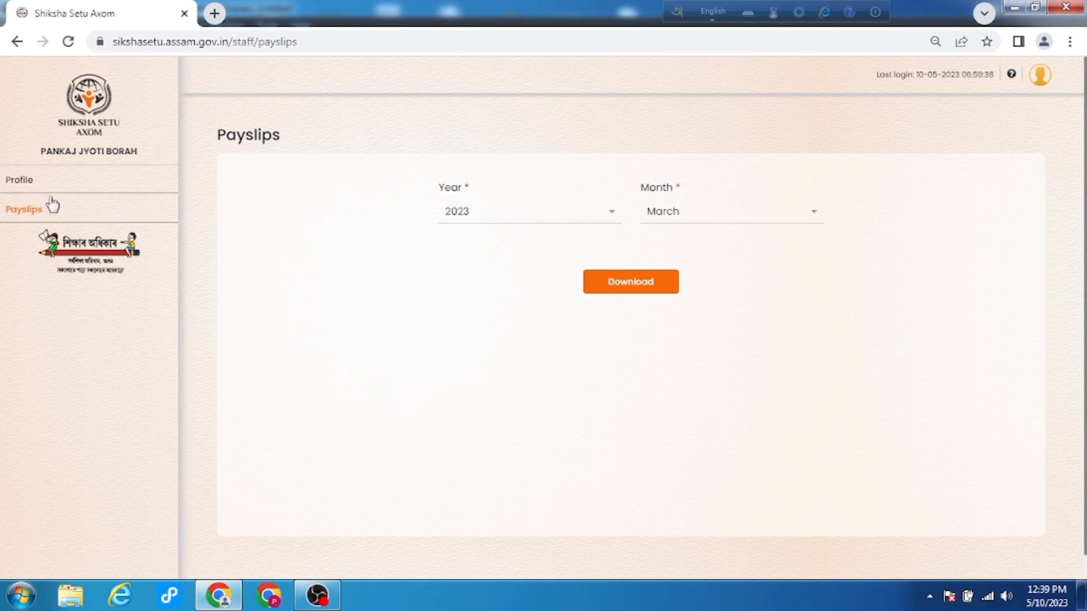
pyautogui.click(23, 183)
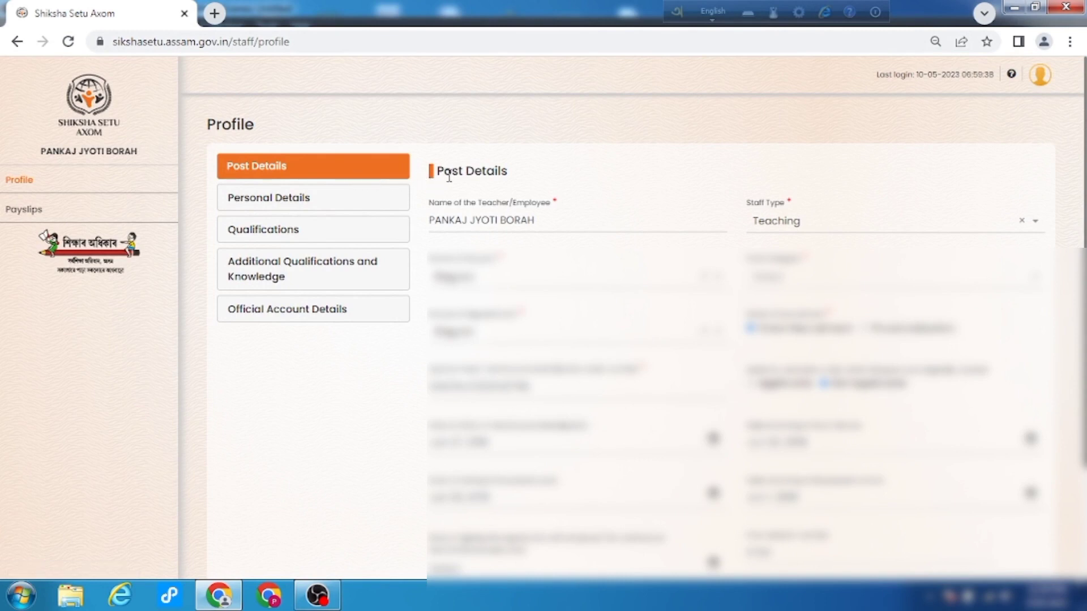
# Keep Staff Type Teaching and post name Regular; set Post Category to Asstt. Teacher -LP
pyautogui.scroll(-1, 966, 237)
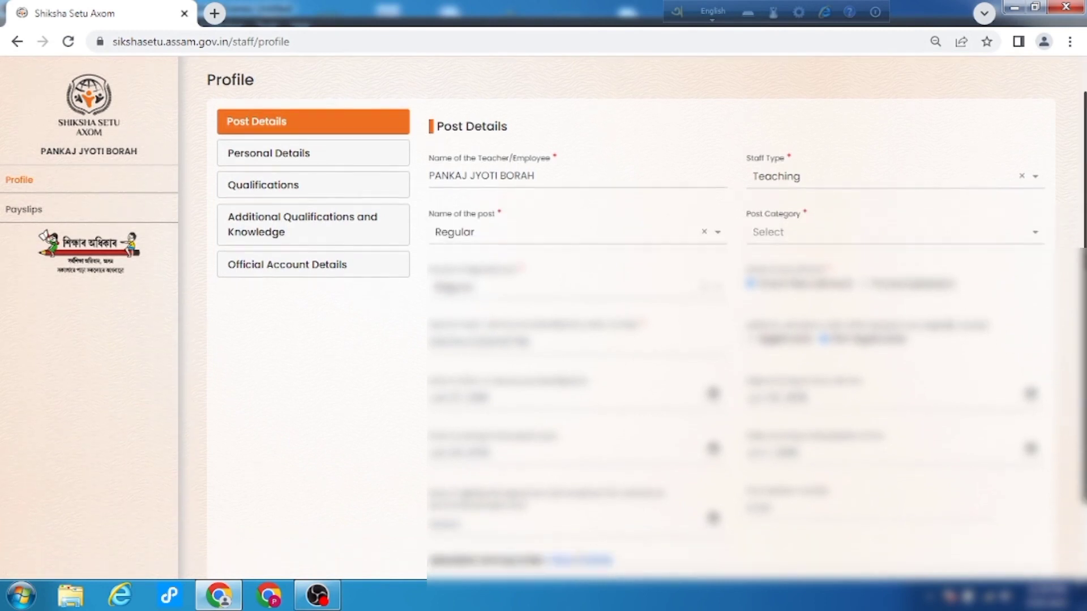
pyautogui.scroll(-1, 458, 144)
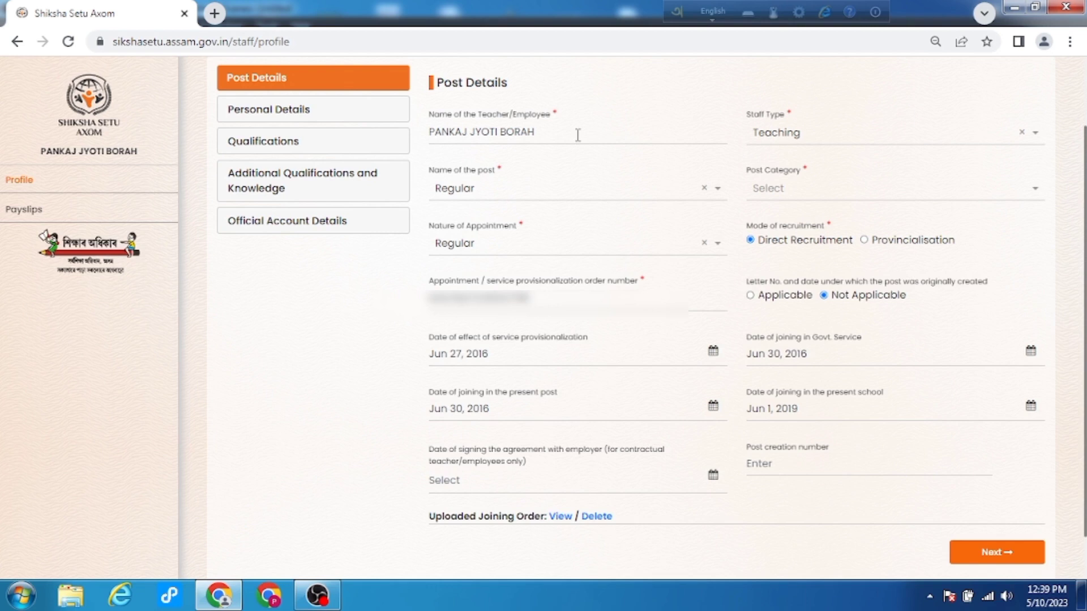
pyautogui.click(806, 145)
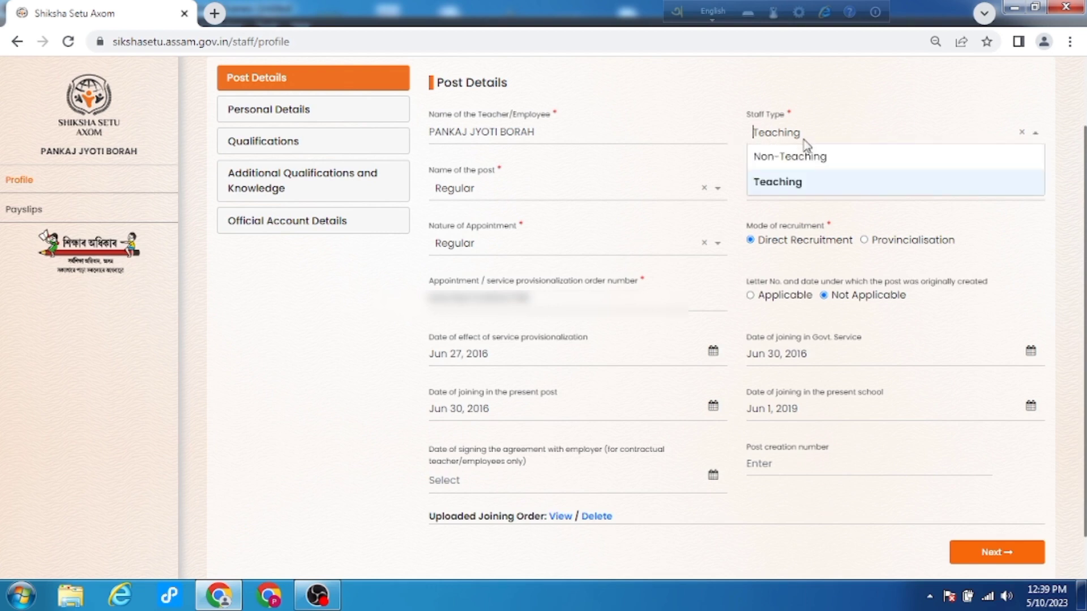
pyautogui.click(1036, 137)
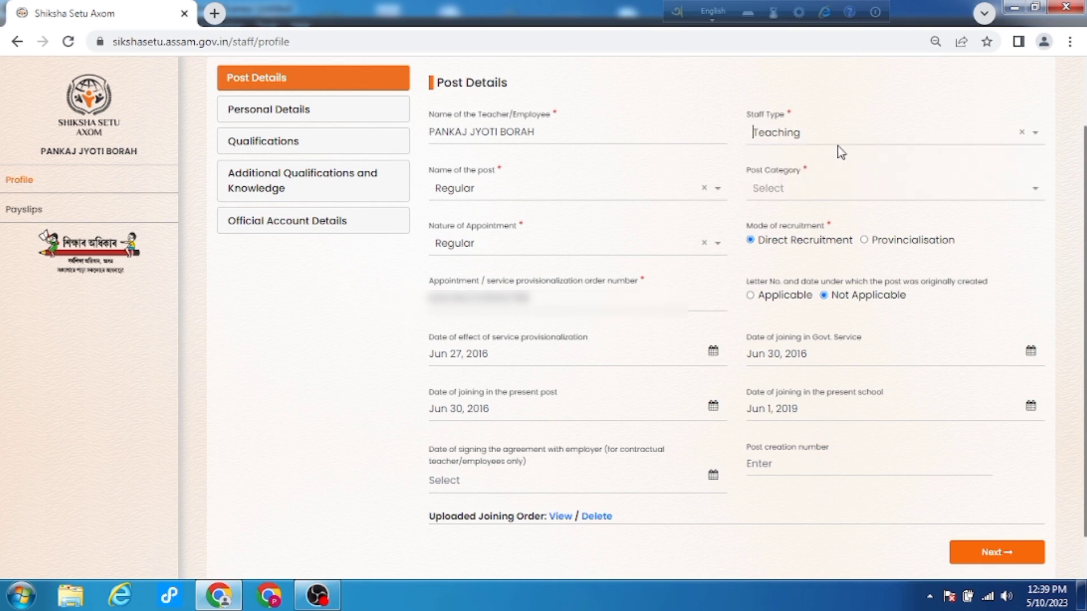
pyautogui.click(487, 194)
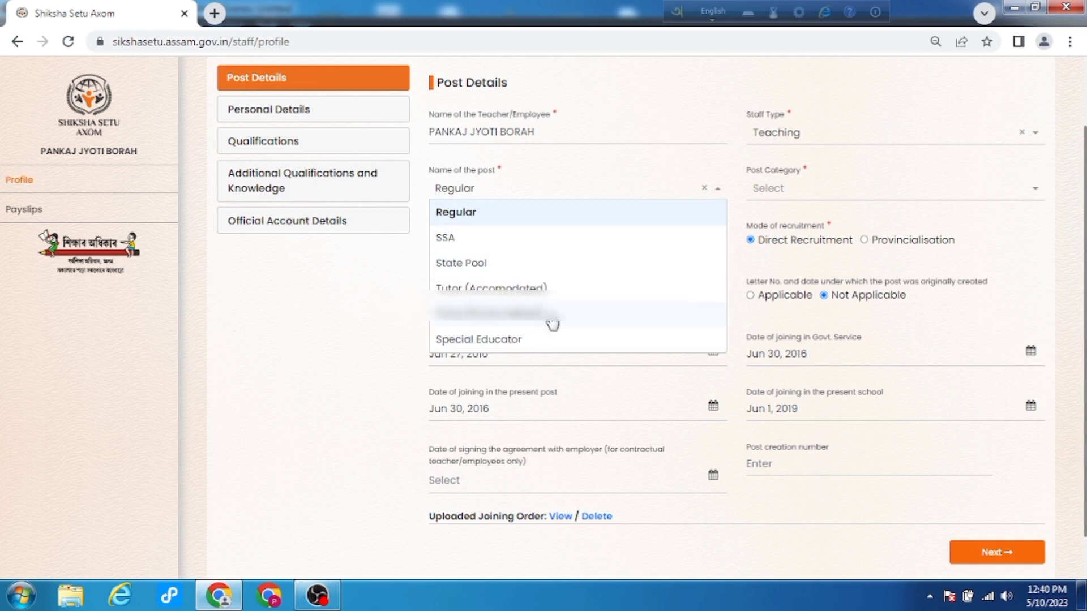
pyautogui.click(476, 217)
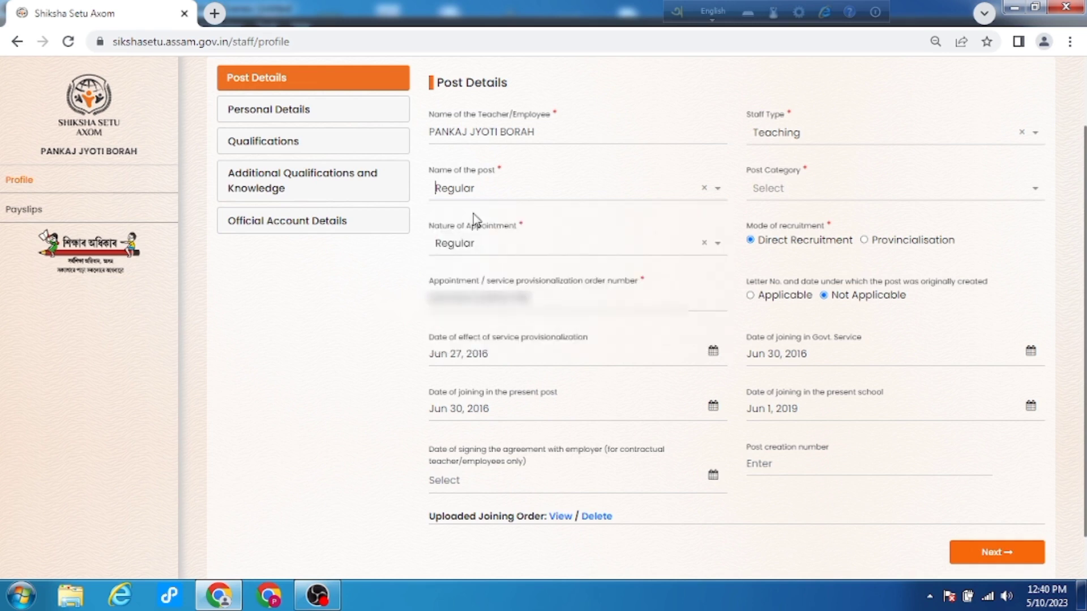
pyautogui.click(762, 194)
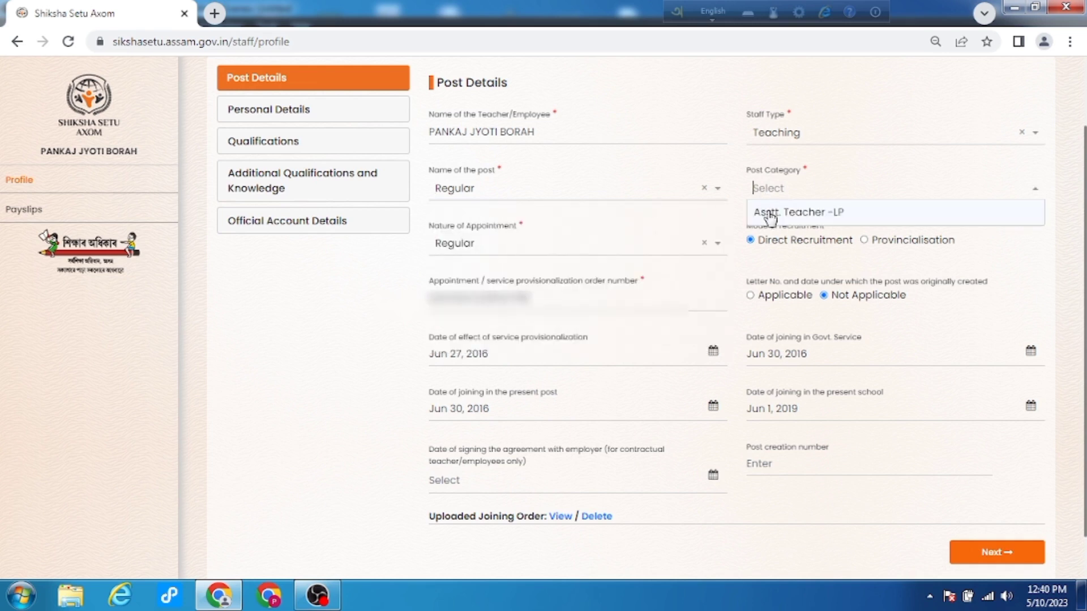
pyautogui.click(769, 214)
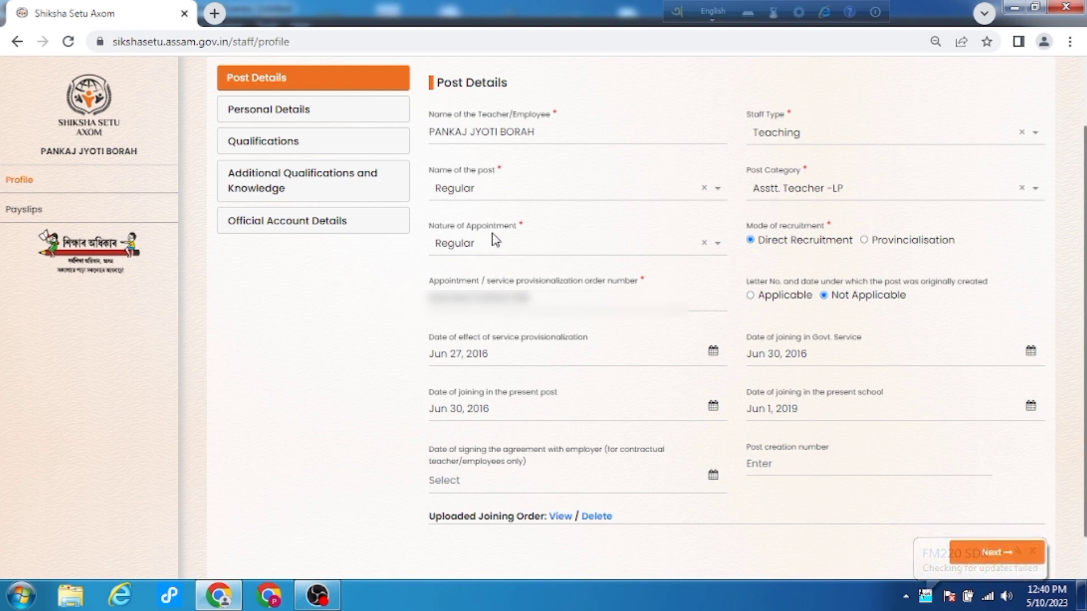
# Review the Nature of Appointment choices, leaving it as Regular
pyautogui.click(473, 245)
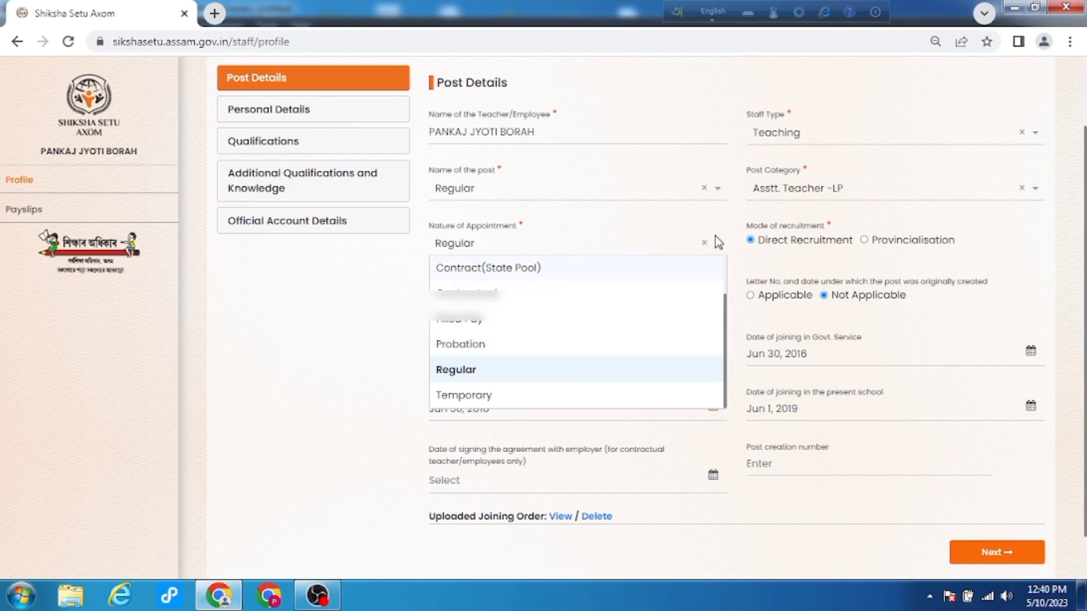
pyautogui.click(787, 261)
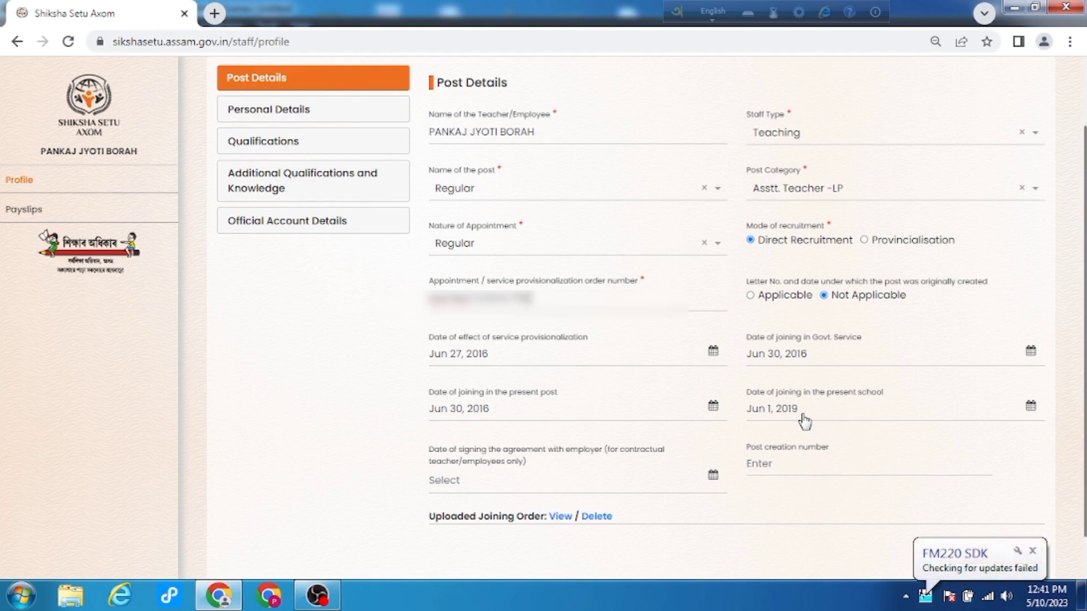
# Dismiss the notification, leave the agreement date empty, and submit Post Details unchanged
pyautogui.click(1032, 550)
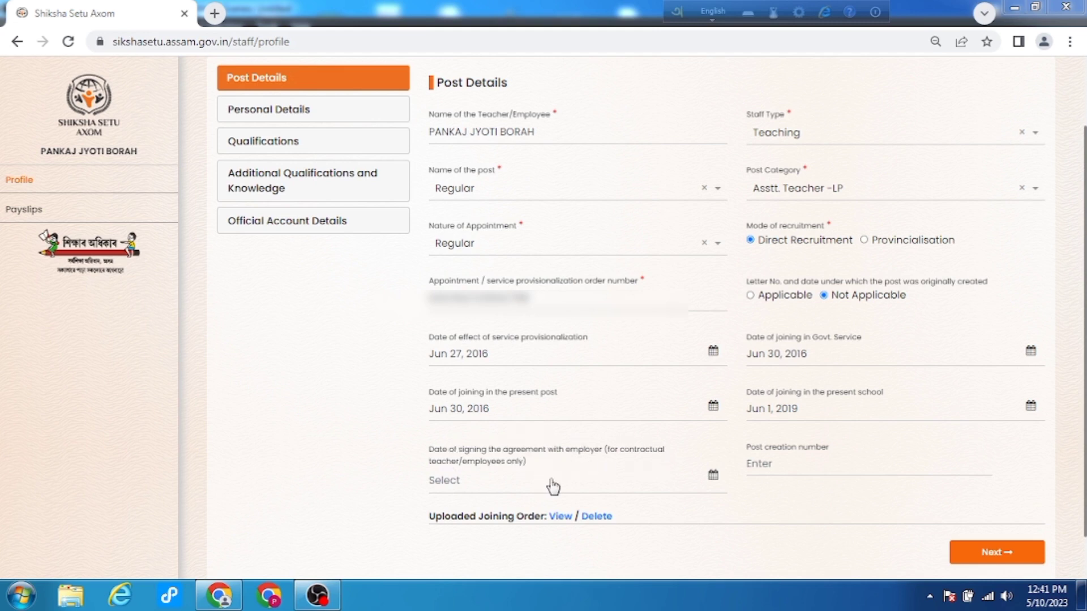
pyautogui.click(515, 491)
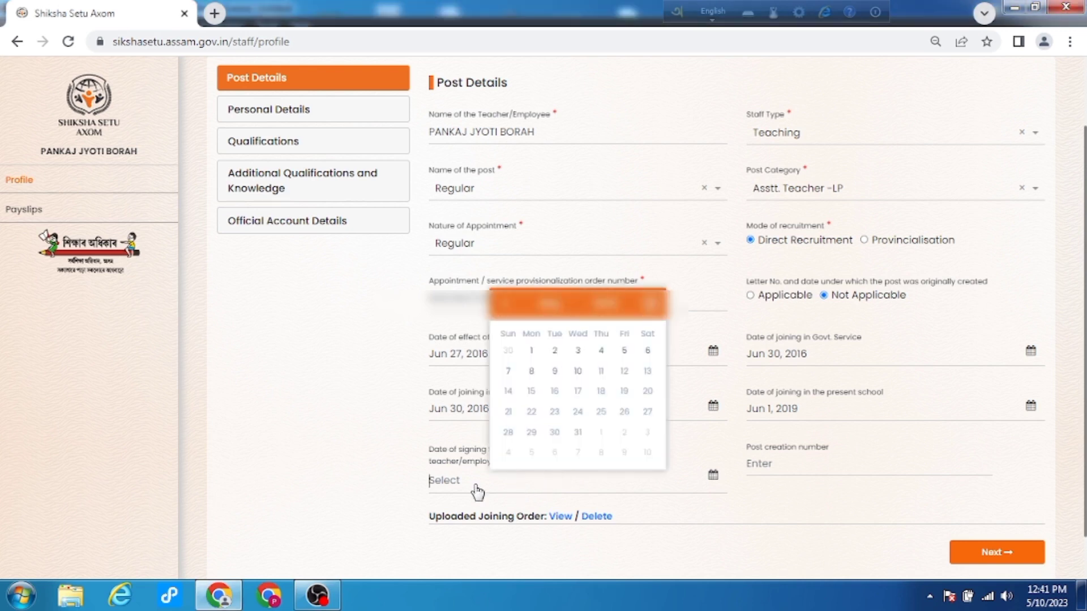
pyautogui.click(385, 484)
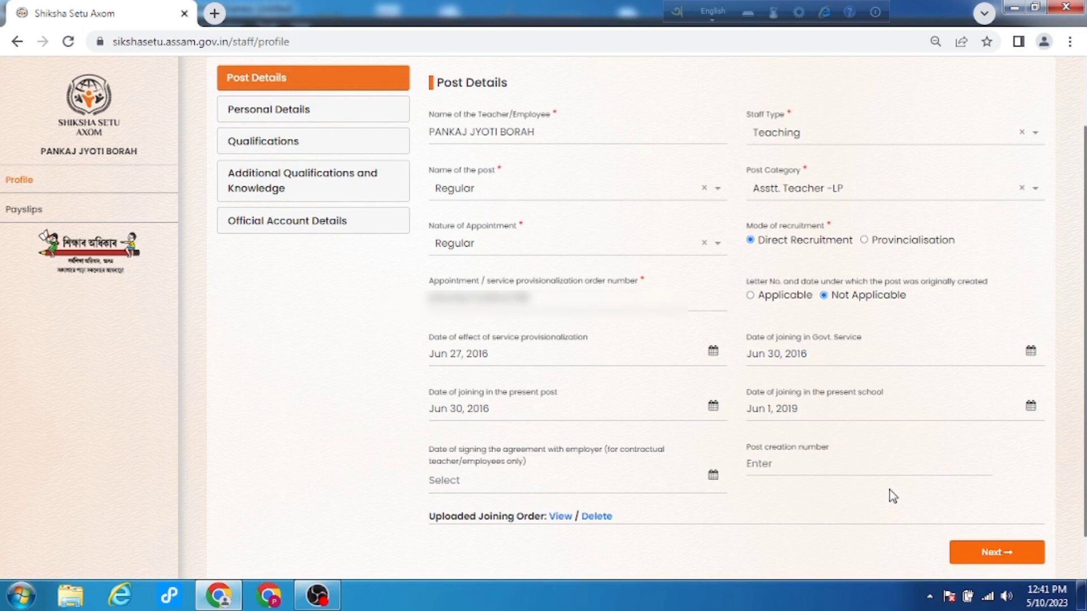
pyautogui.click(1000, 550)
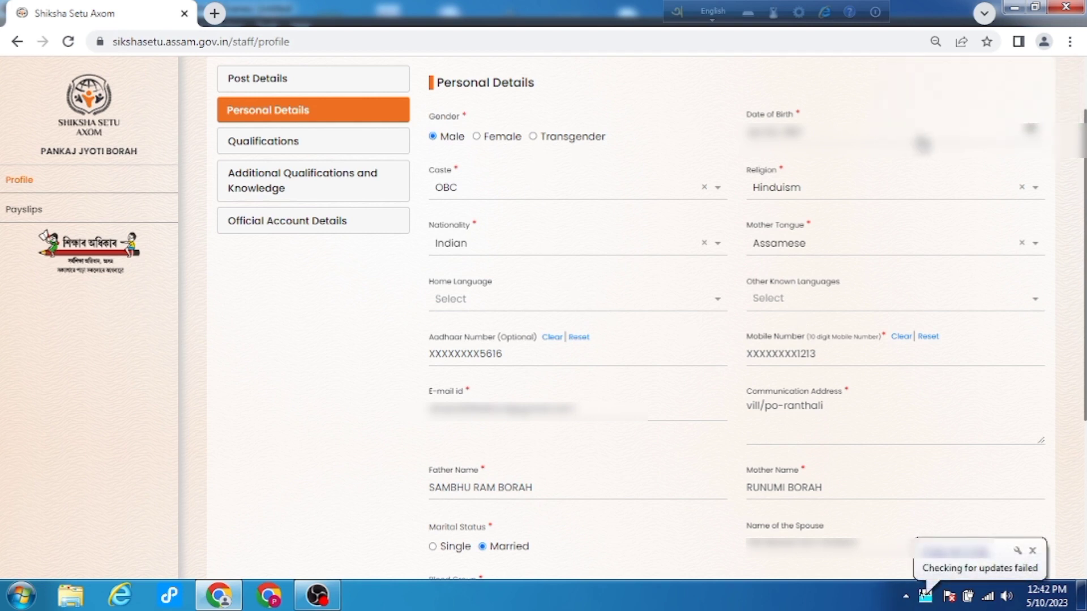
# Review Personal Details fields: other languages, Aadhaar, mobile number and e-mail, without changes
pyautogui.click(1033, 551)
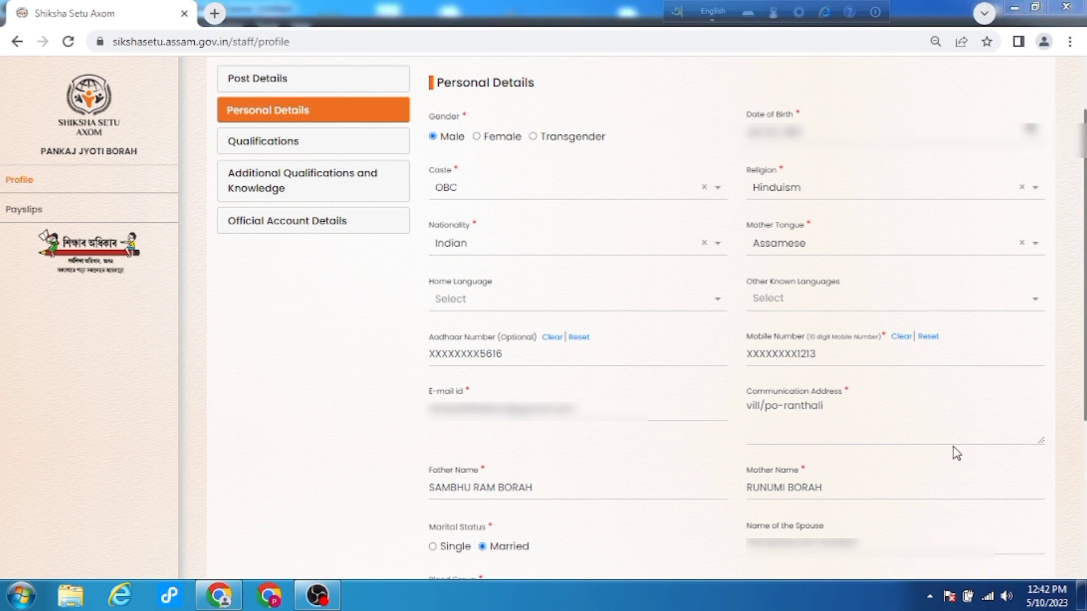
pyautogui.click(257, 146)
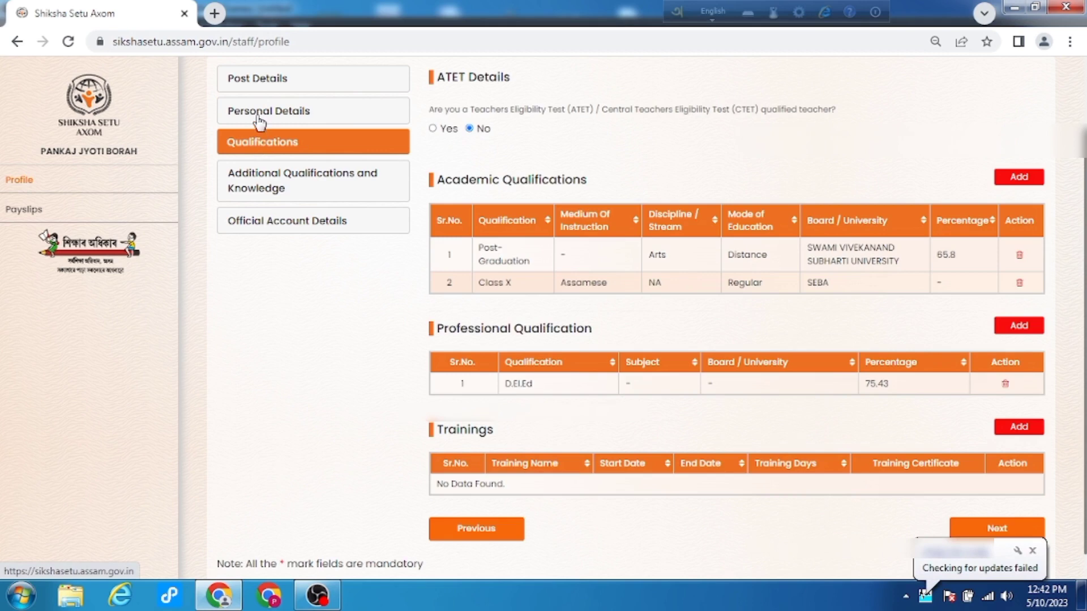
pyautogui.click(259, 118)
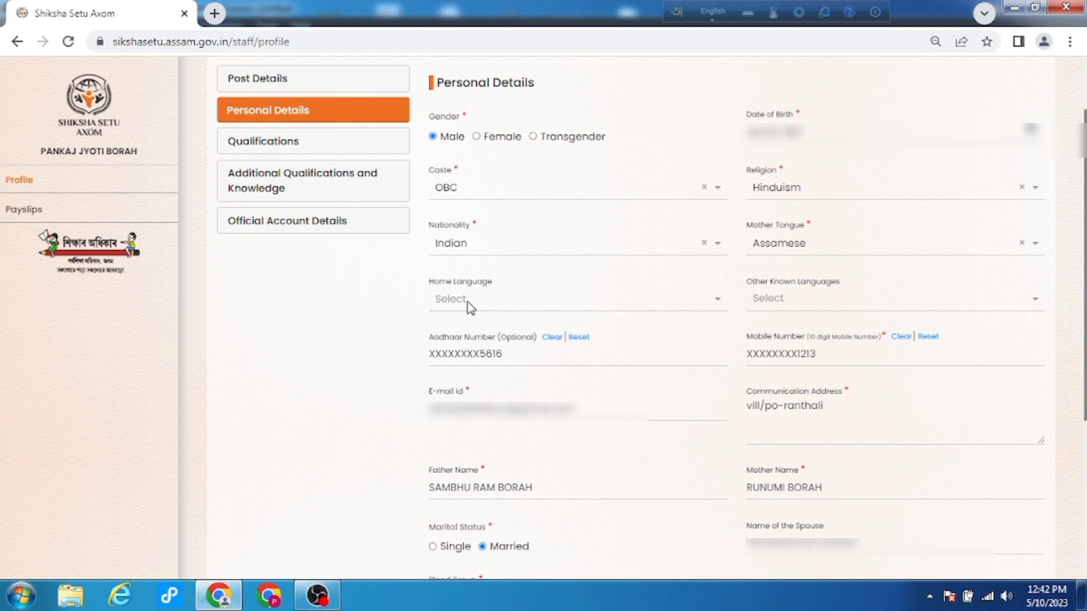
pyautogui.click(847, 309)
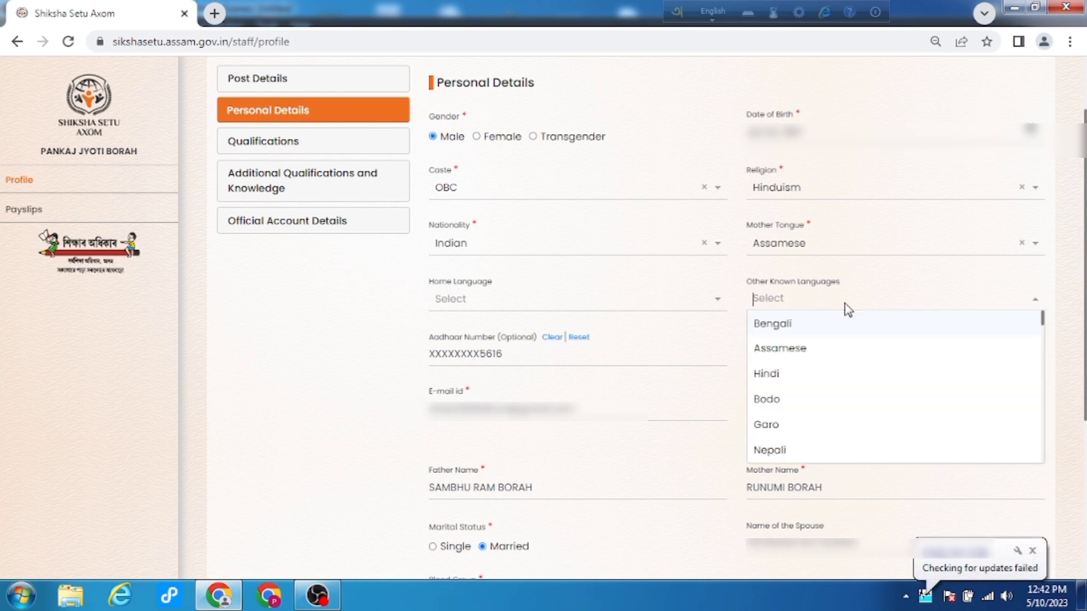
pyautogui.click(623, 335)
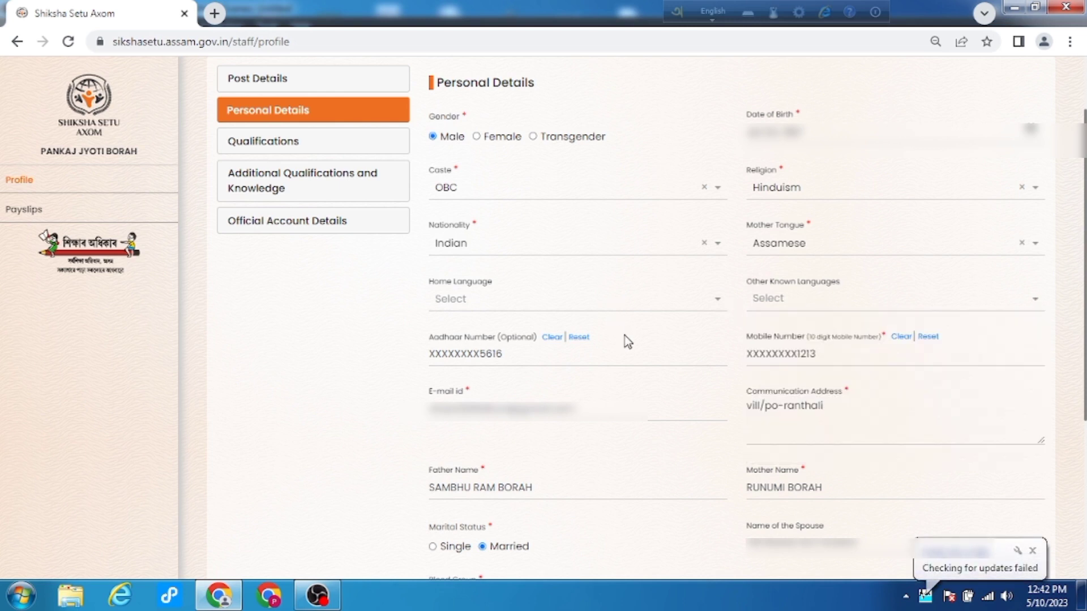
pyautogui.click(531, 357)
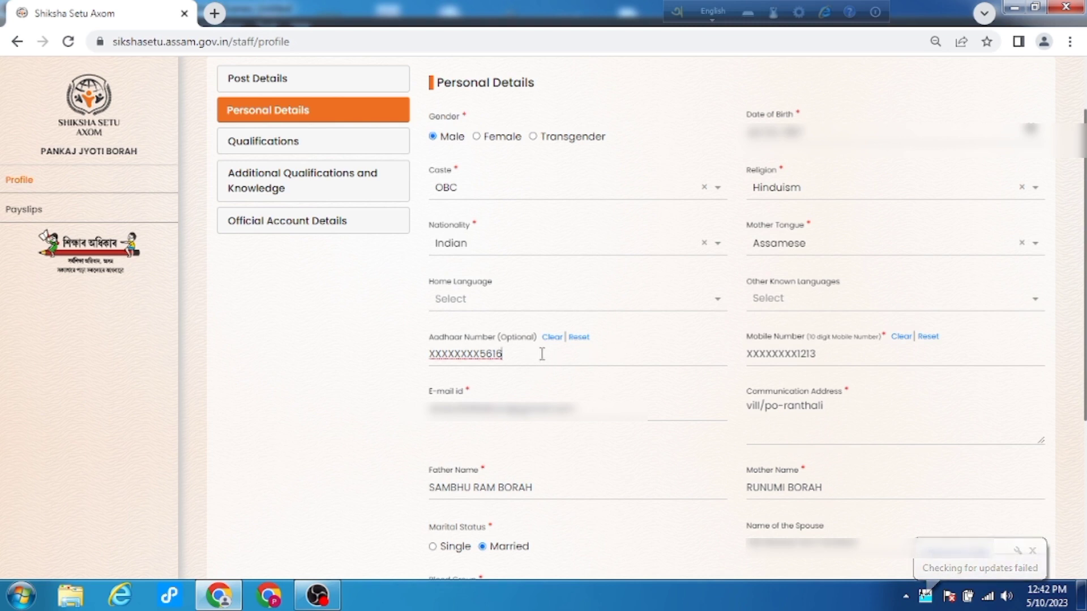
pyautogui.click(842, 357)
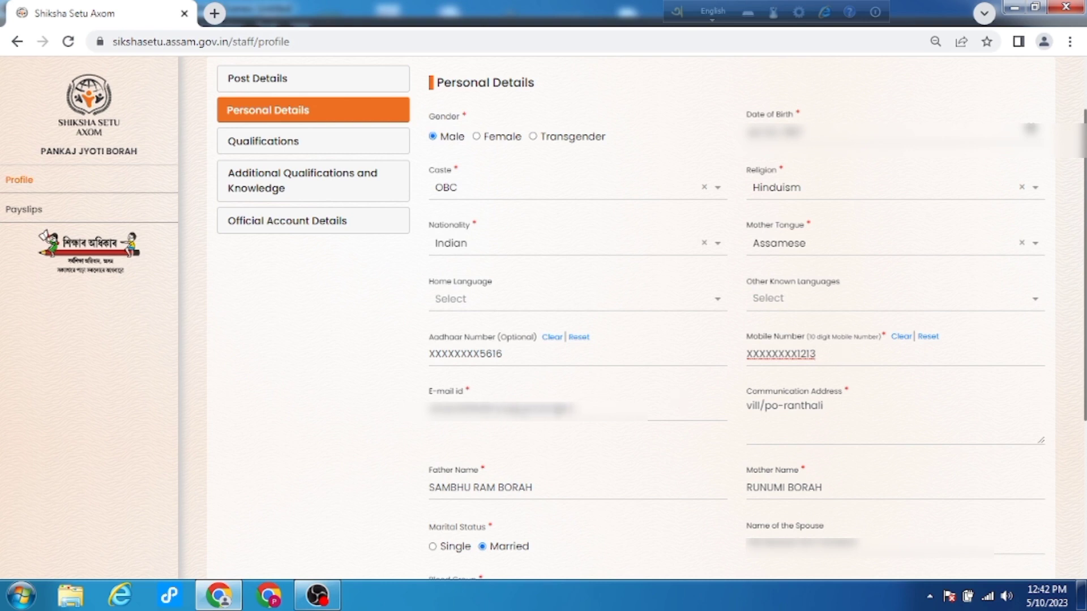
pyautogui.click(589, 409)
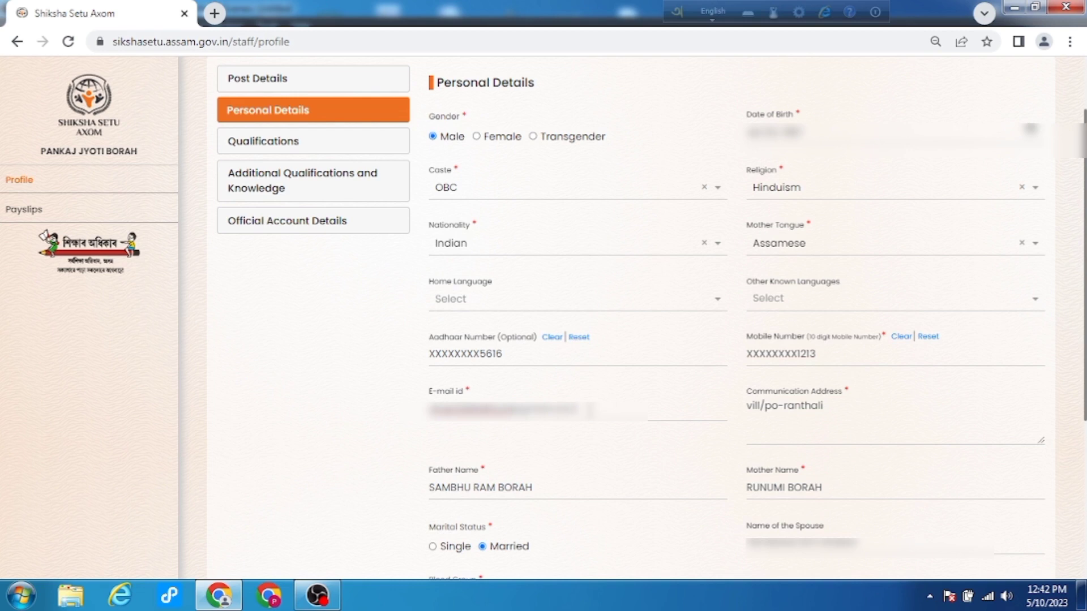
# Append a nearby-school landmark to the Communication Address
pyautogui.click(827, 408)
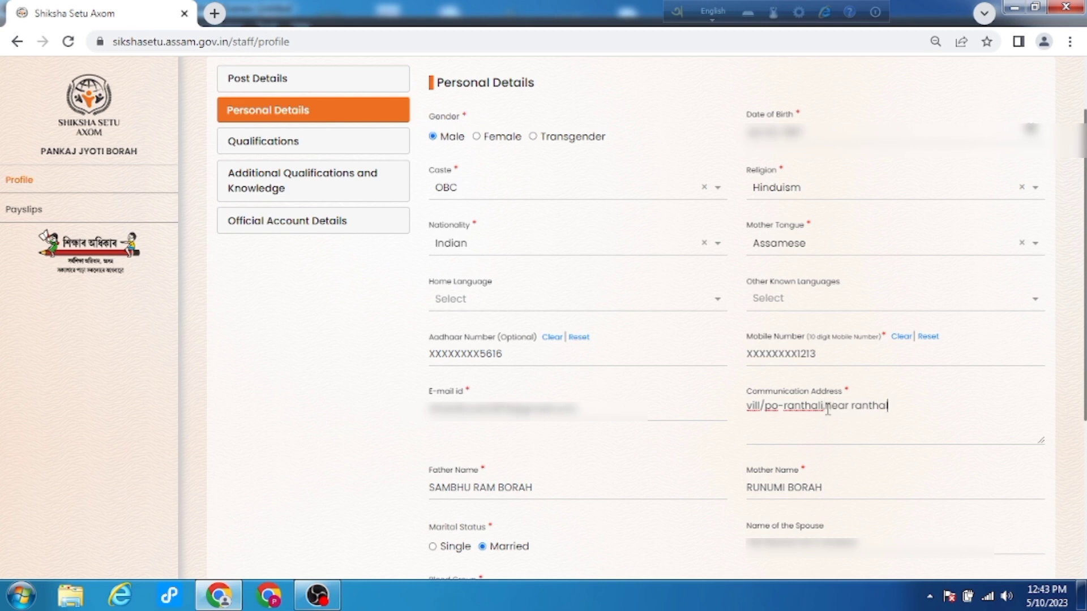
pyautogui.write('lp school')
pyautogui.click(503, 489)
pyautogui.click(778, 489)
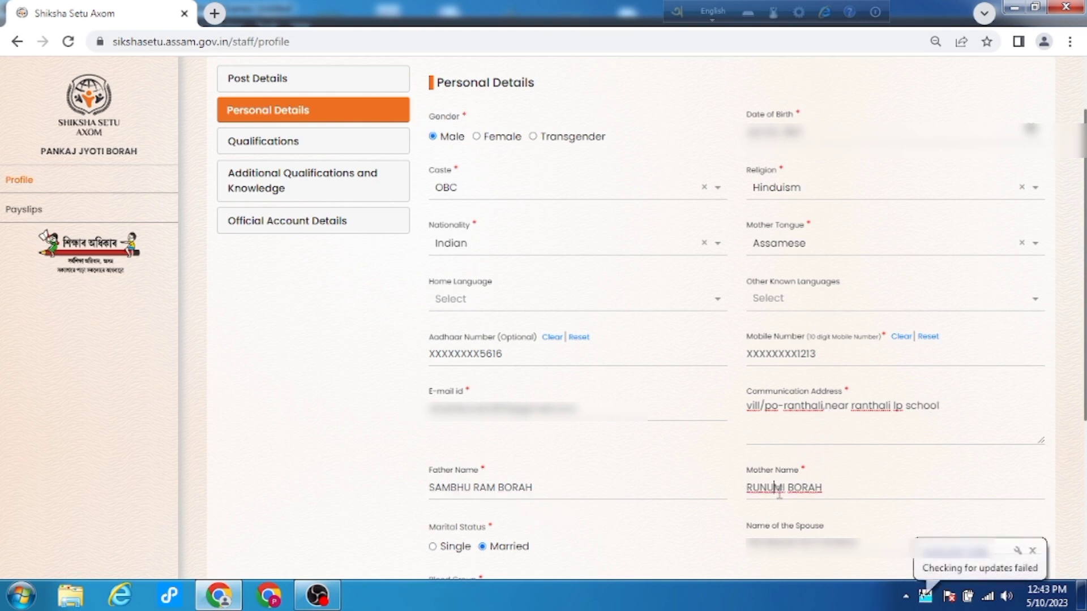
pyautogui.scroll(-3, 779, 489)
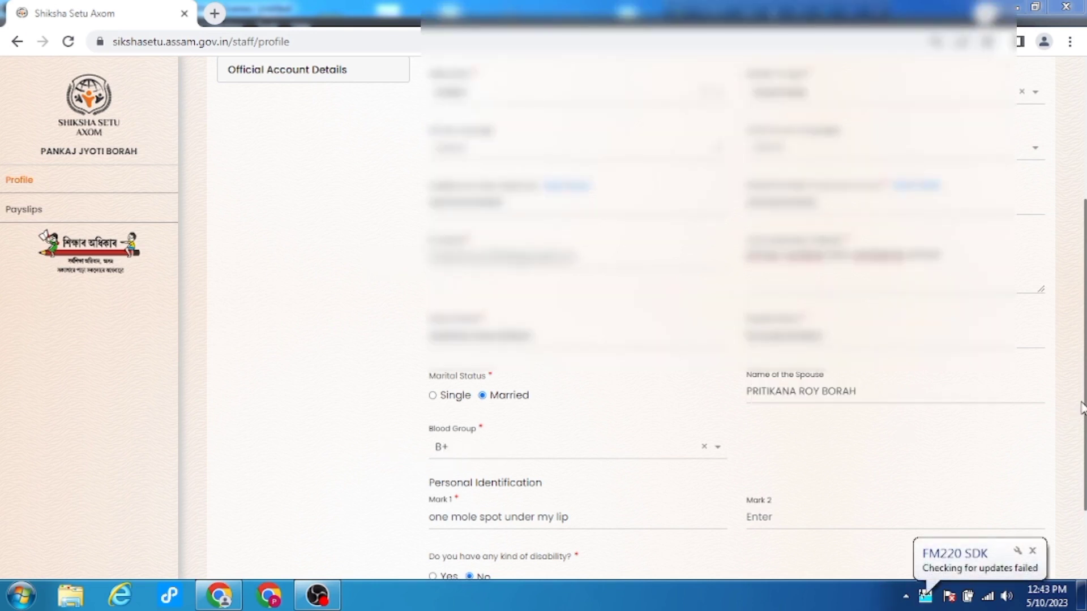
pyautogui.scroll(-2, 506, 456)
pyautogui.scroll(-1, 753, 429)
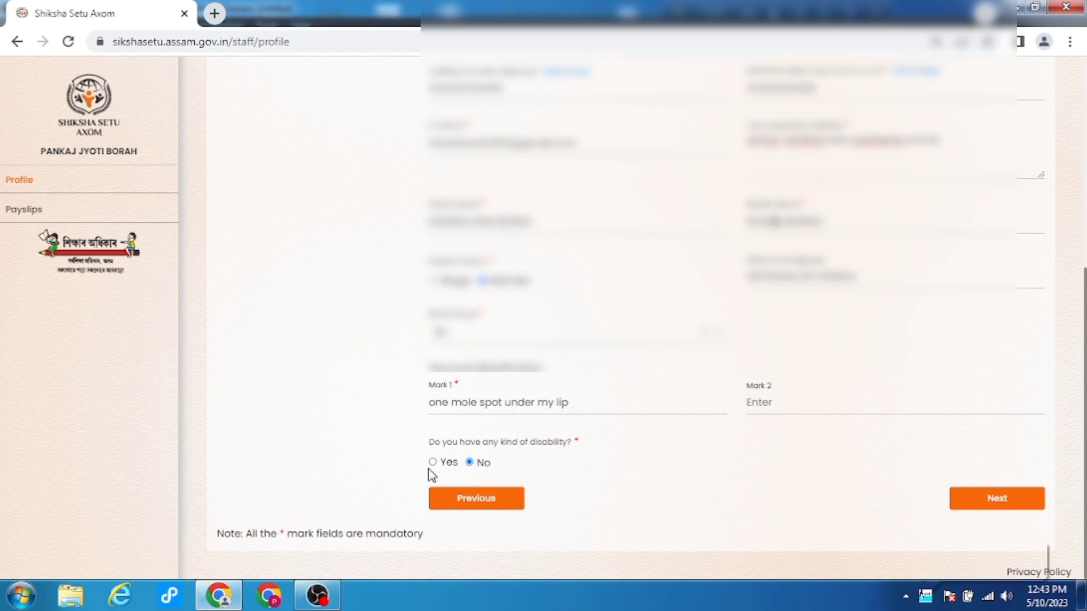
# Send Personal Details for approval and switch to Additional Qualifications and Knowledge
pyautogui.click(975, 501)
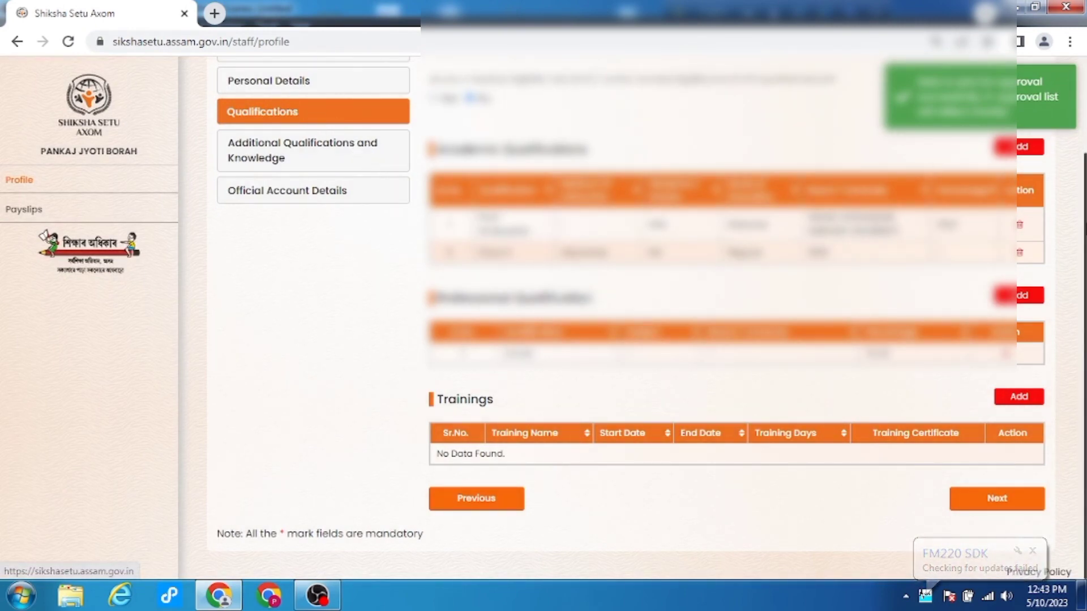
pyautogui.scroll(1, 839, 156)
pyautogui.scroll(2, 645, 317)
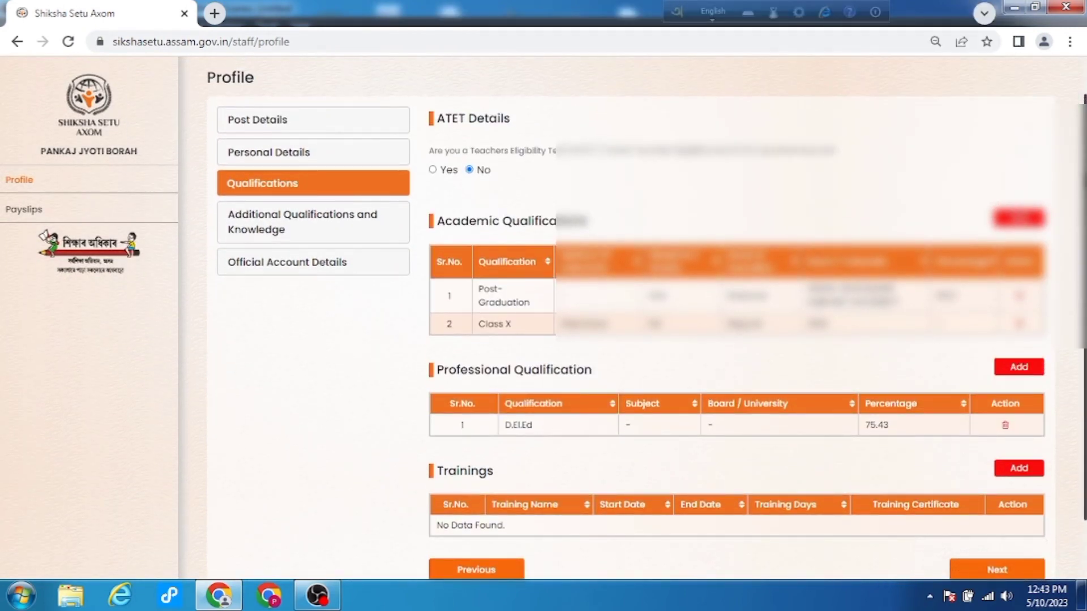
pyautogui.scroll(-1, 647, 320)
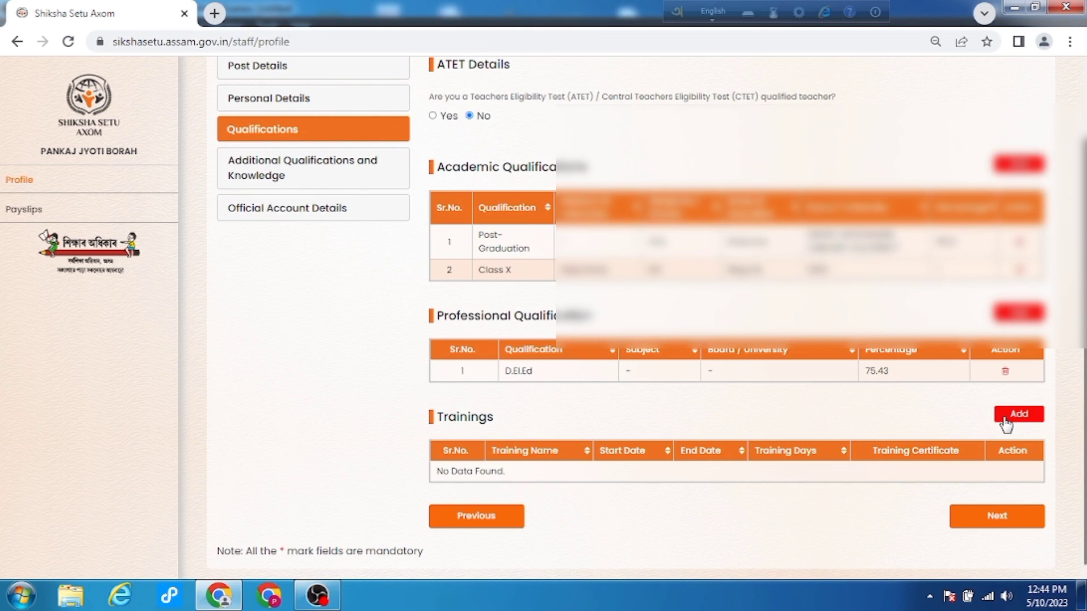
pyautogui.click(259, 163)
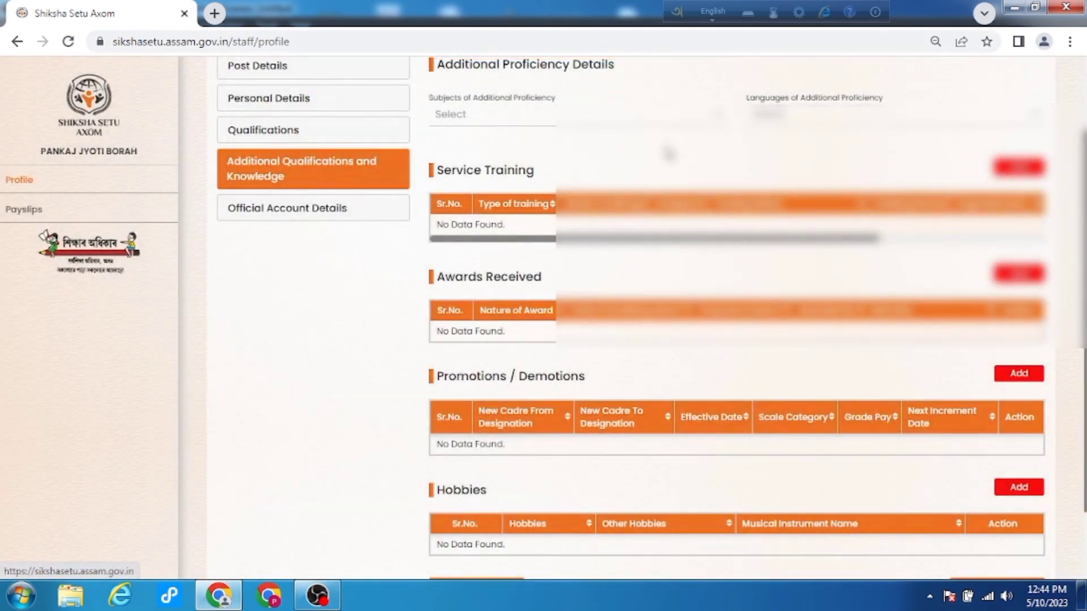
# Scroll through the empty training, awards and hobbies lists, then open Official Account Details
pyautogui.scroll(-1, 668, 153)
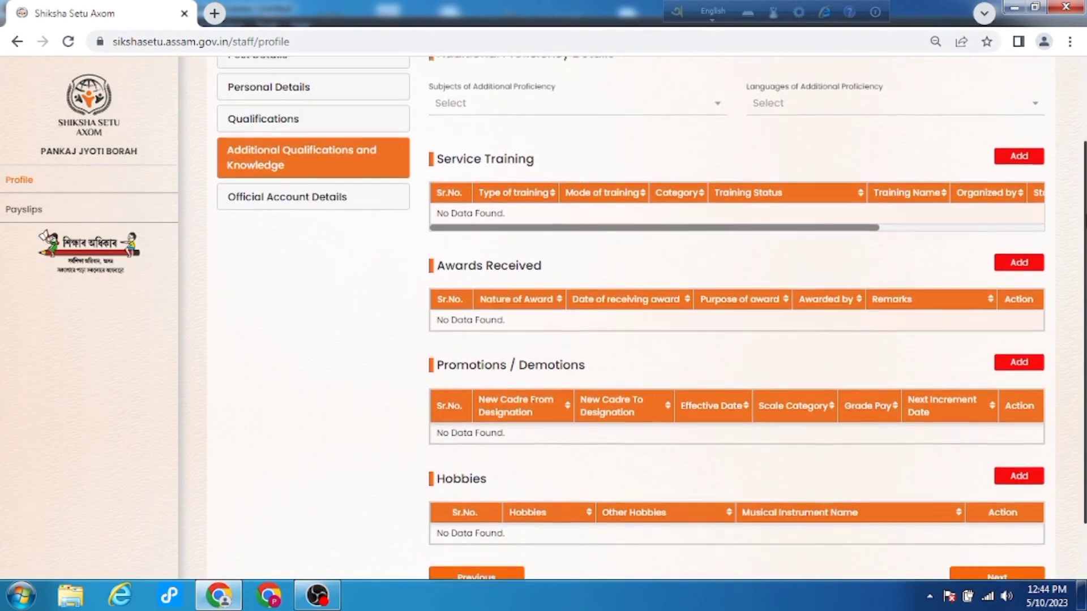
pyautogui.scroll(1, 822, 175)
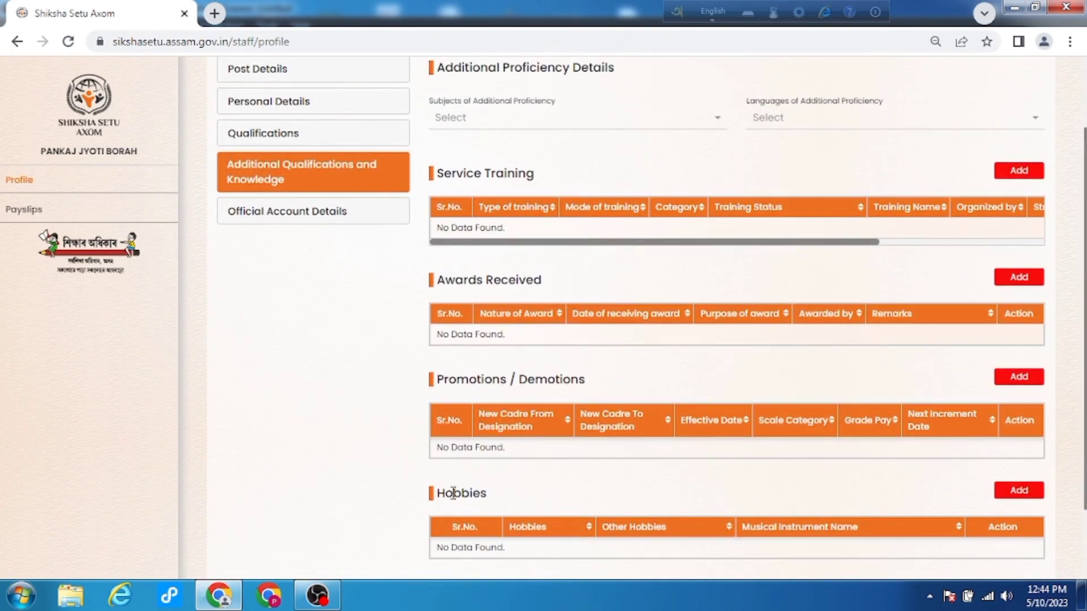
pyautogui.scroll(1, 1041, 327)
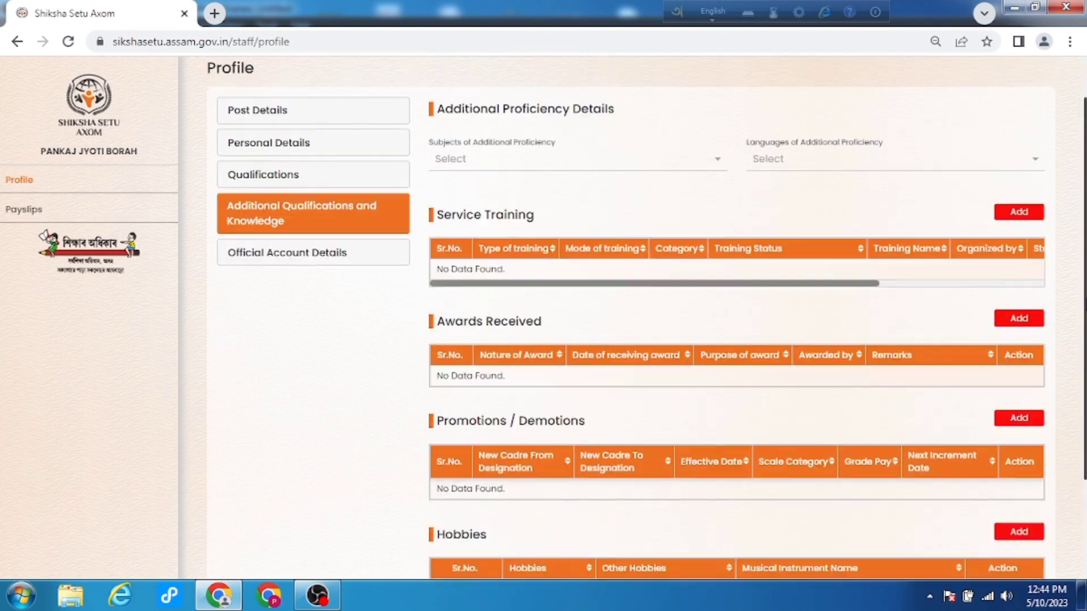
pyautogui.scroll(-3, 647, 319)
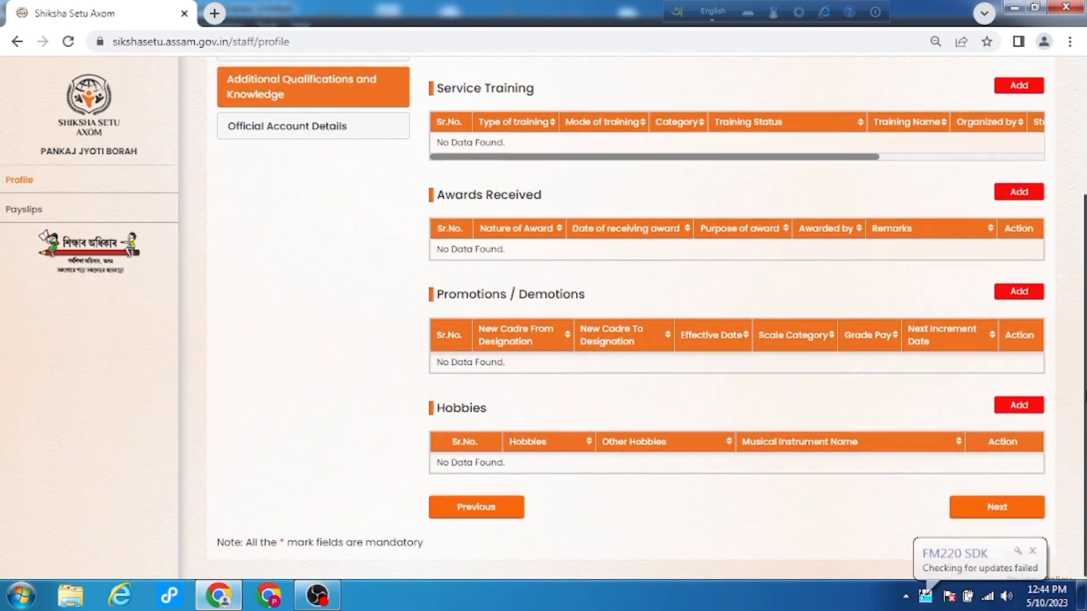
pyautogui.scroll(2, 815, 286)
pyautogui.click(291, 232)
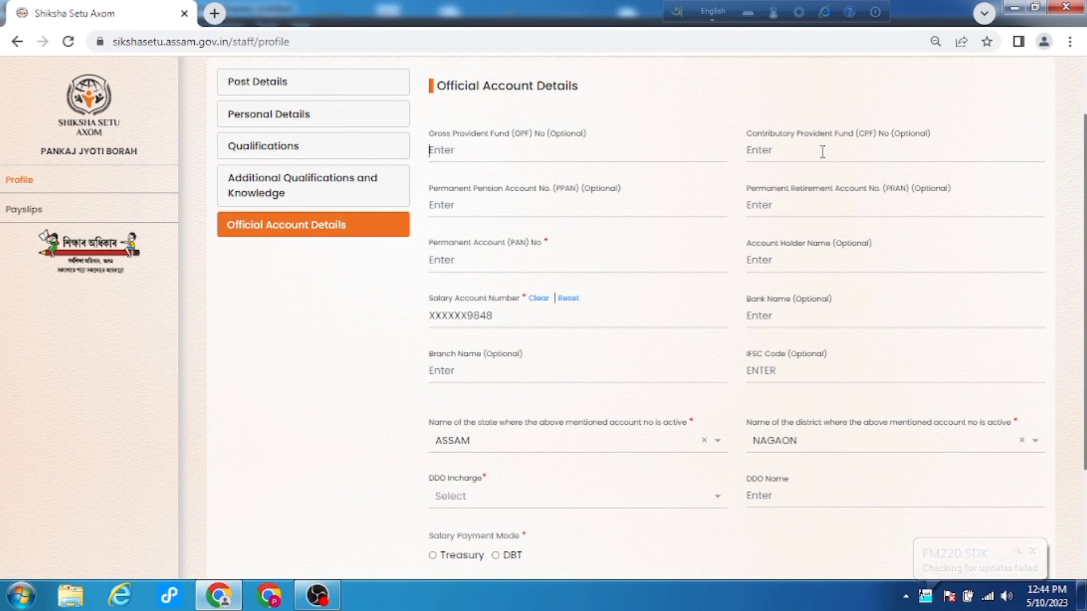
# Enter the PAN number and replace the Salary Account Number with the full value
pyautogui.click(481, 151)
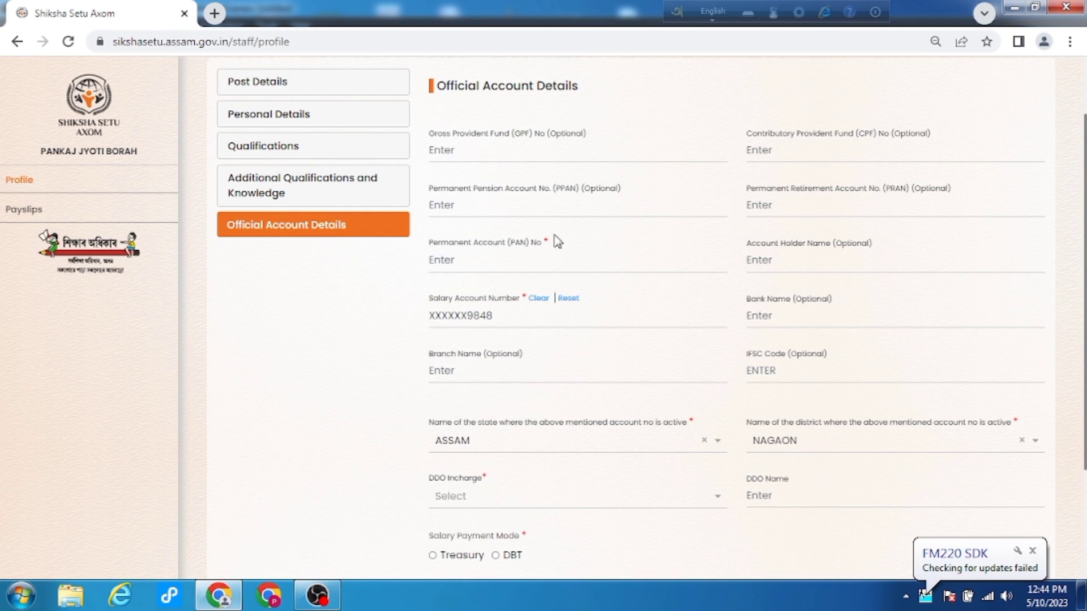
pyautogui.click(512, 262)
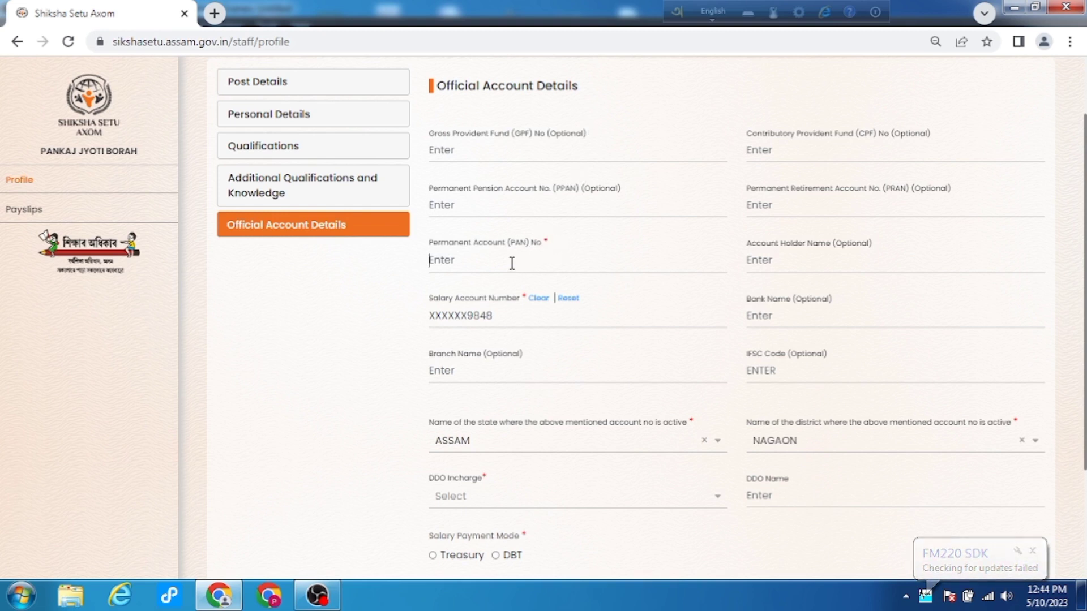
pyautogui.write('BAP')
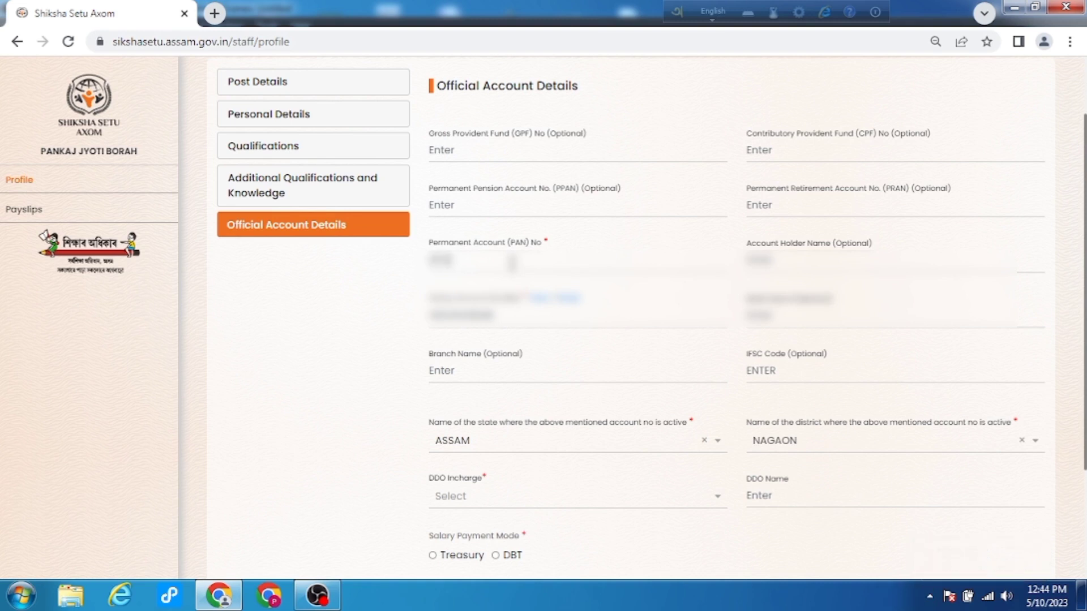
pyautogui.write('BK12')
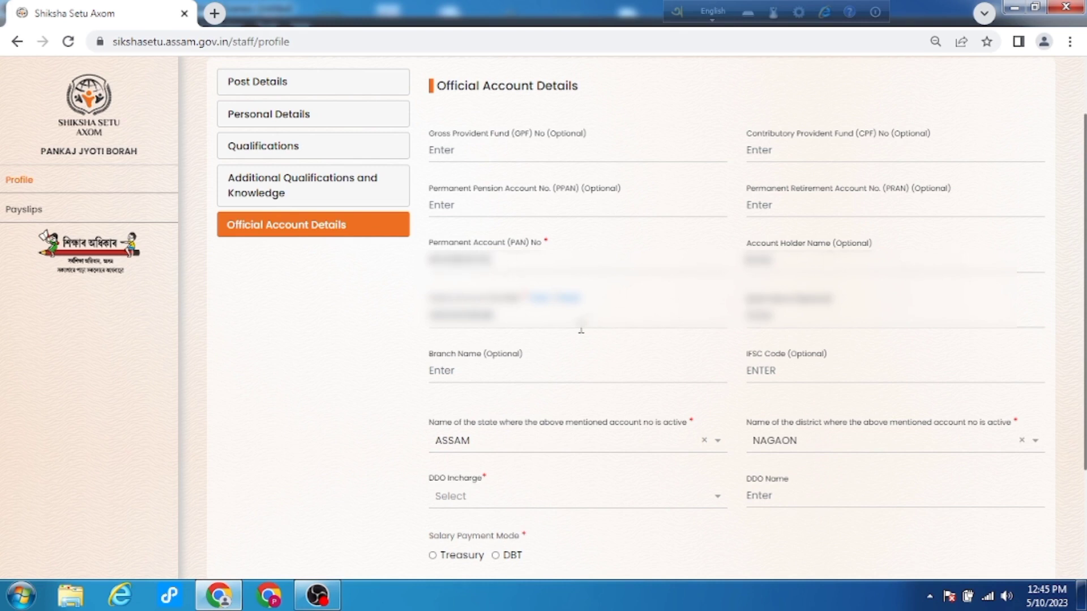
pyautogui.hotkey('ctrl', 'a')
pyautogui.write('BUJ')
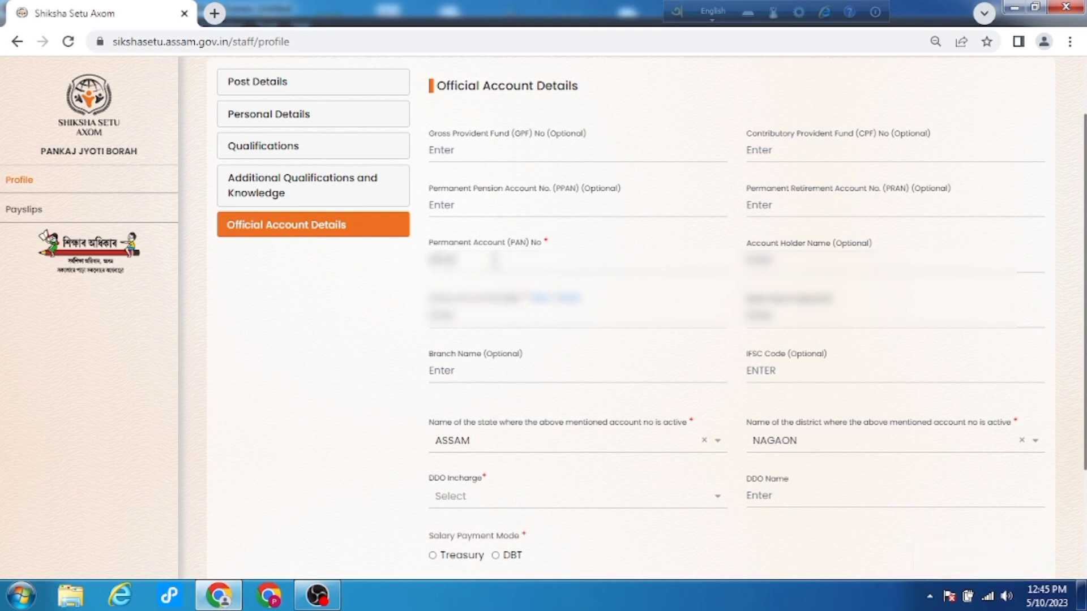
pyautogui.write('B1234A')
pyautogui.press('BackSpace')
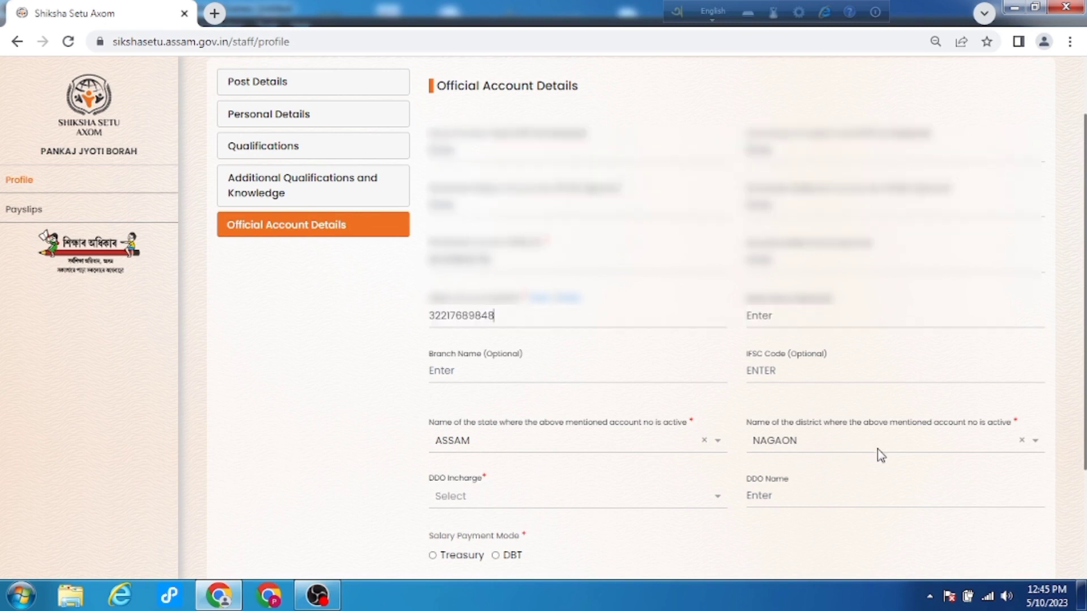
pyautogui.scroll(-1, 516, 417)
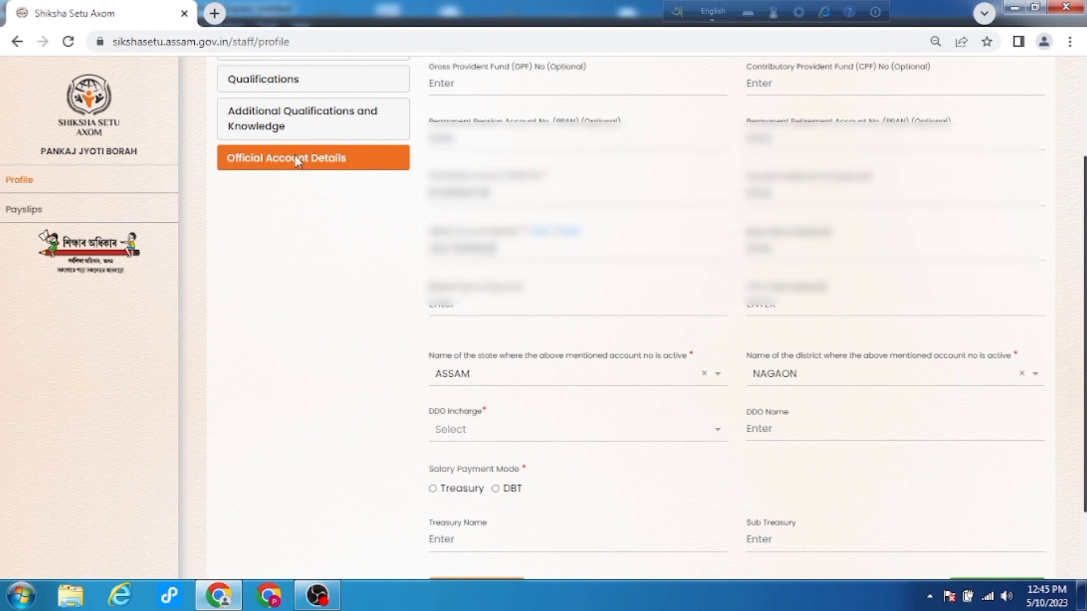
# Reload the profile, wait through the unresponsive warning, and reopen Official Account Details
pyautogui.click(68, 42)
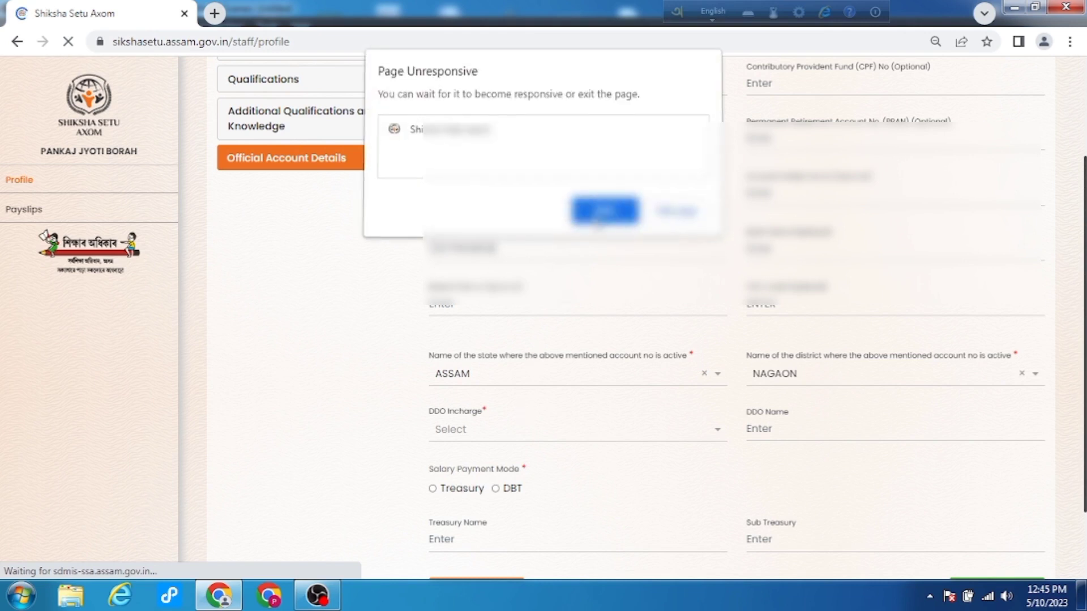
pyautogui.click(600, 214)
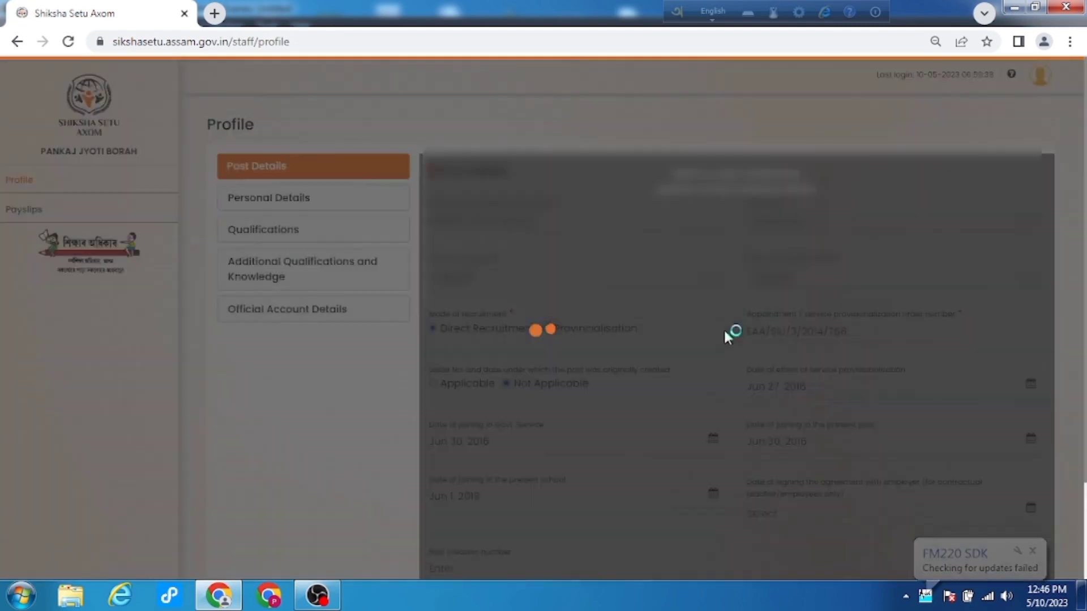
pyautogui.click(338, 320)
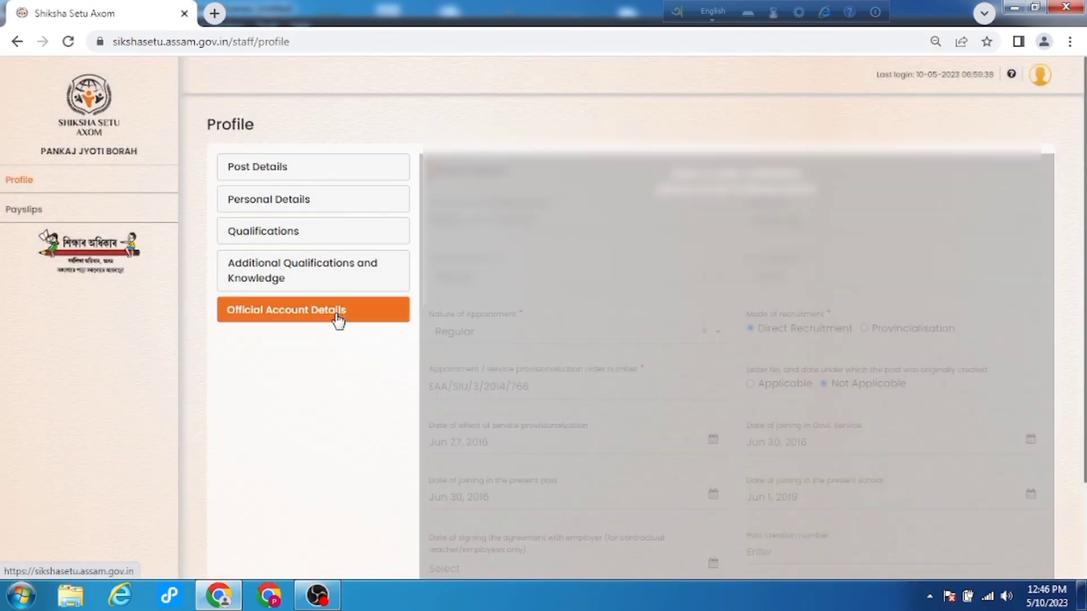
pyautogui.scroll(-1, 490, 326)
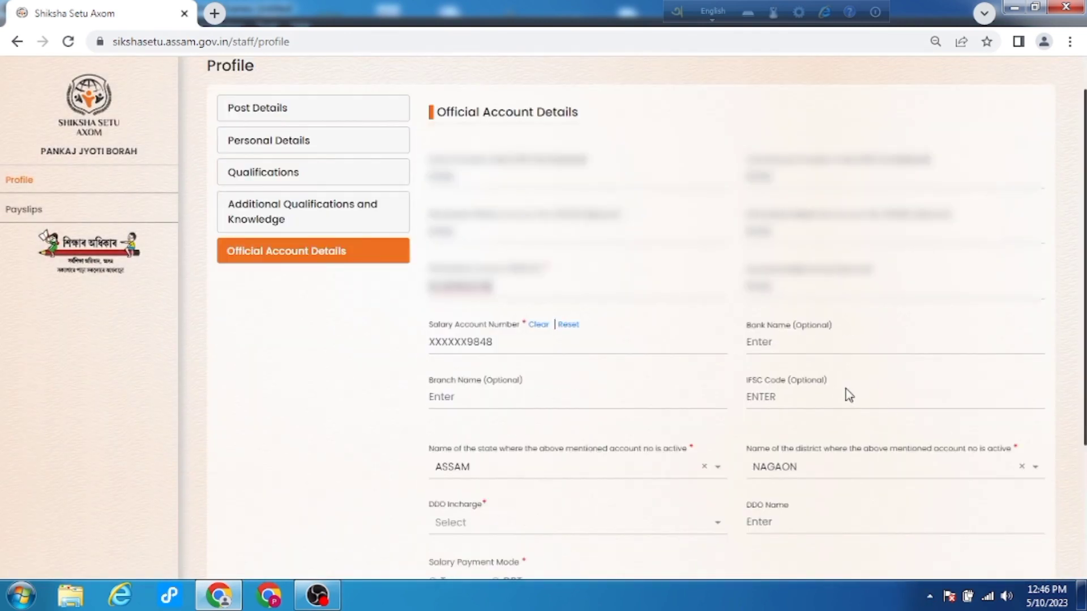
pyautogui.scroll(1, 849, 395)
# Set DDO Incharge to BEEO with Treasury payment mode and update the account details
pyautogui.click(437, 540)
pyautogui.scroll(-1, 437, 540)
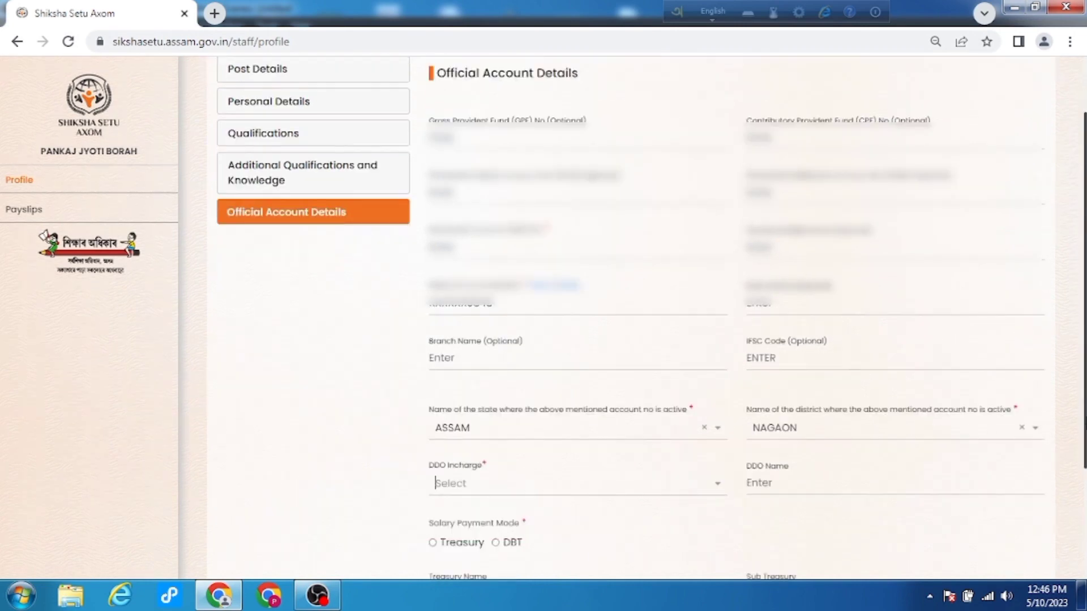
pyautogui.scroll(-3, 985, 509)
pyautogui.click(515, 343)
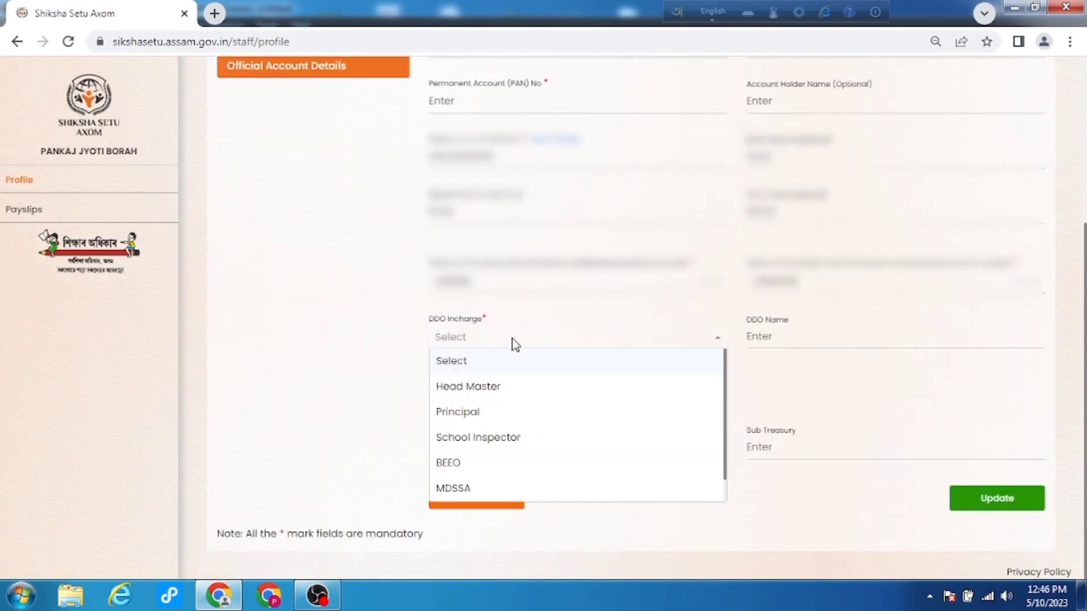
pyautogui.click(470, 470)
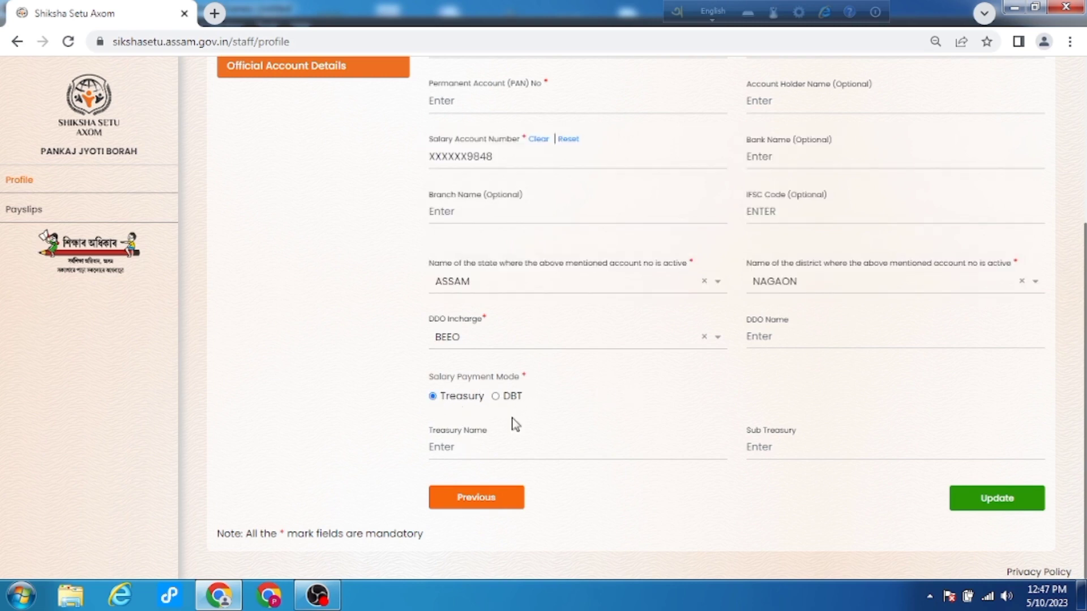
pyautogui.click(987, 503)
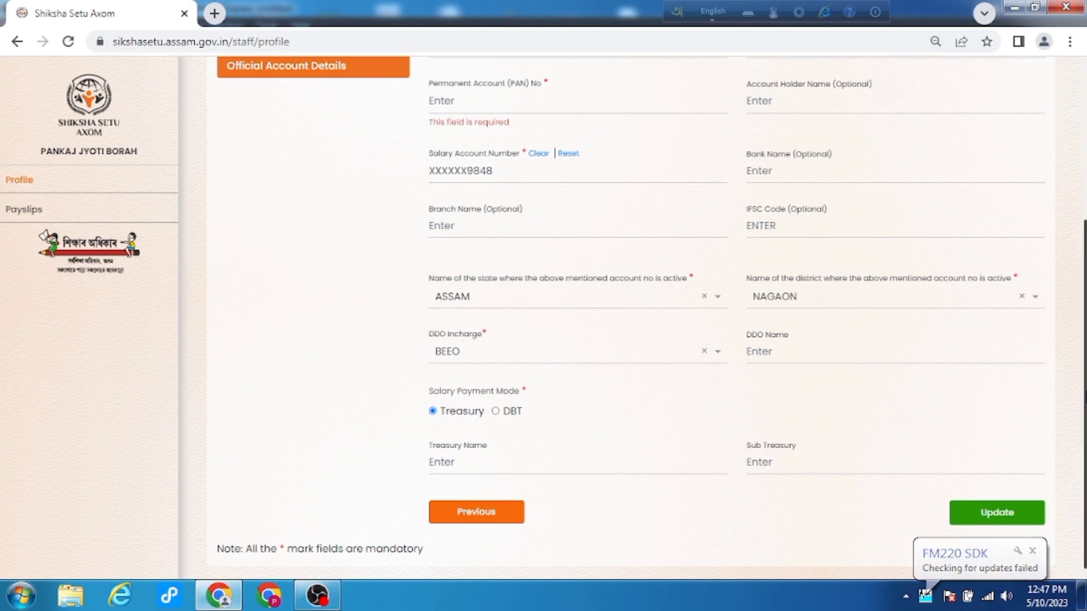
# Fill in the required PAN number and send the Official Account Details for approval
pyautogui.moveTo(1084, 408); pyautogui.dragTo(1084, 279)
pyautogui.click(476, 293)
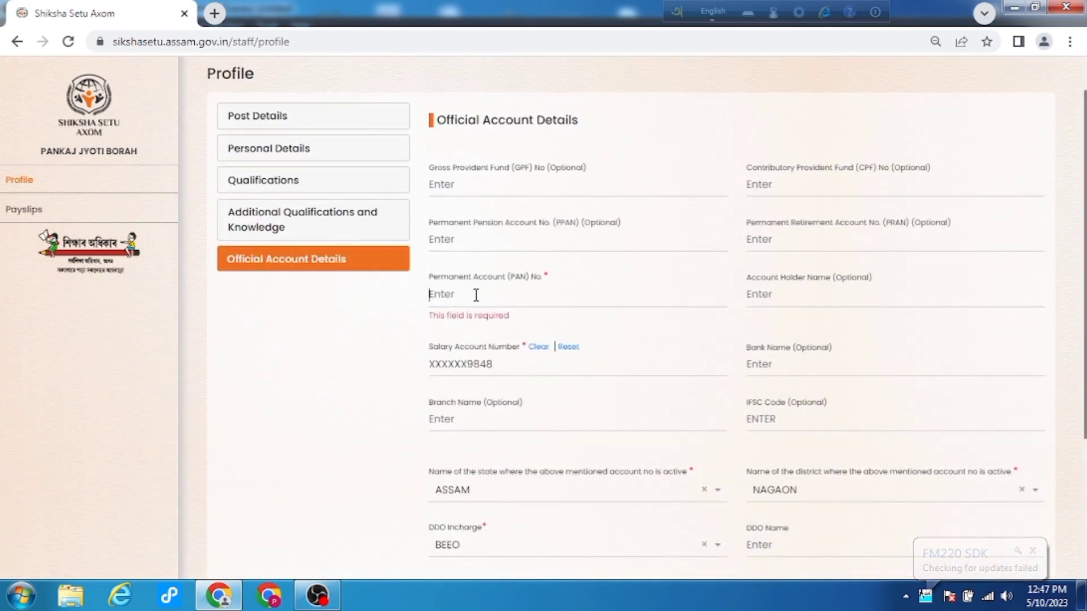
pyautogui.hotkey('ctrl', 'v')
pyautogui.write('ABC')
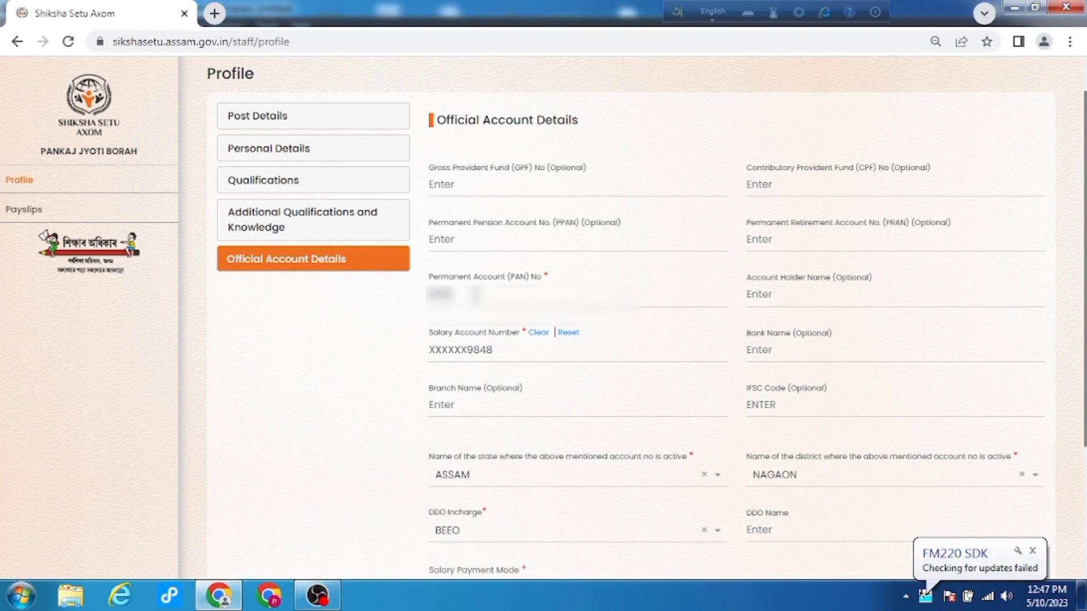
pyautogui.write('P1234')
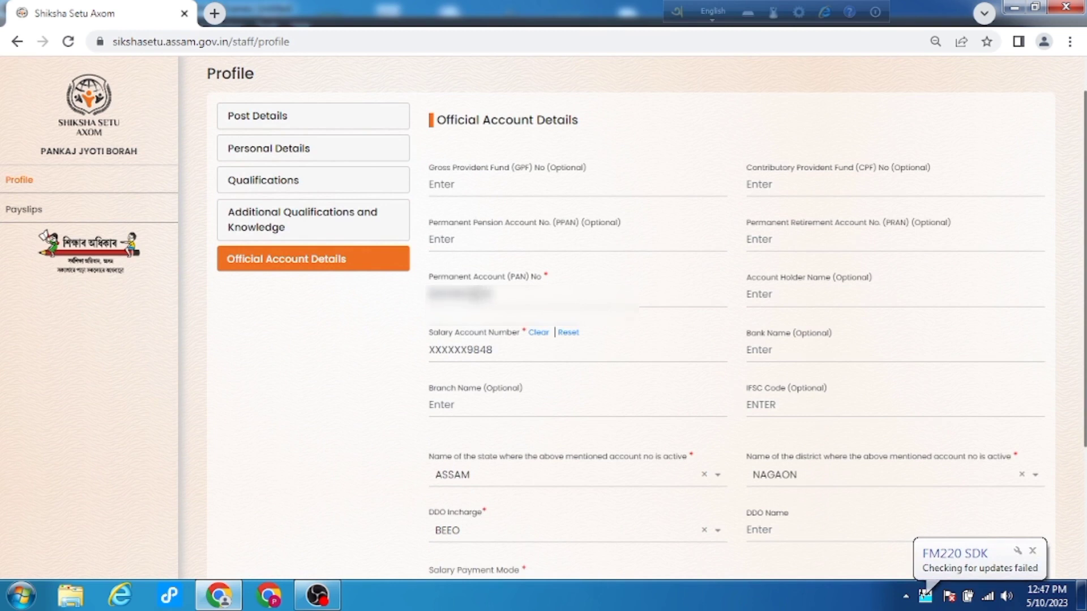
pyautogui.scroll(-3, 1069, 259)
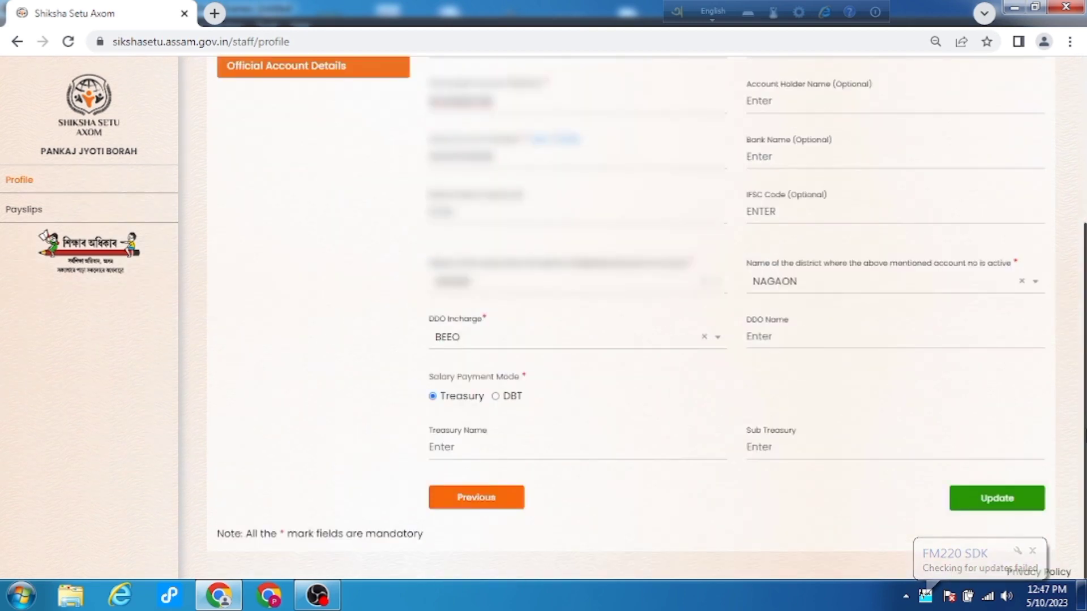
pyautogui.click(988, 501)
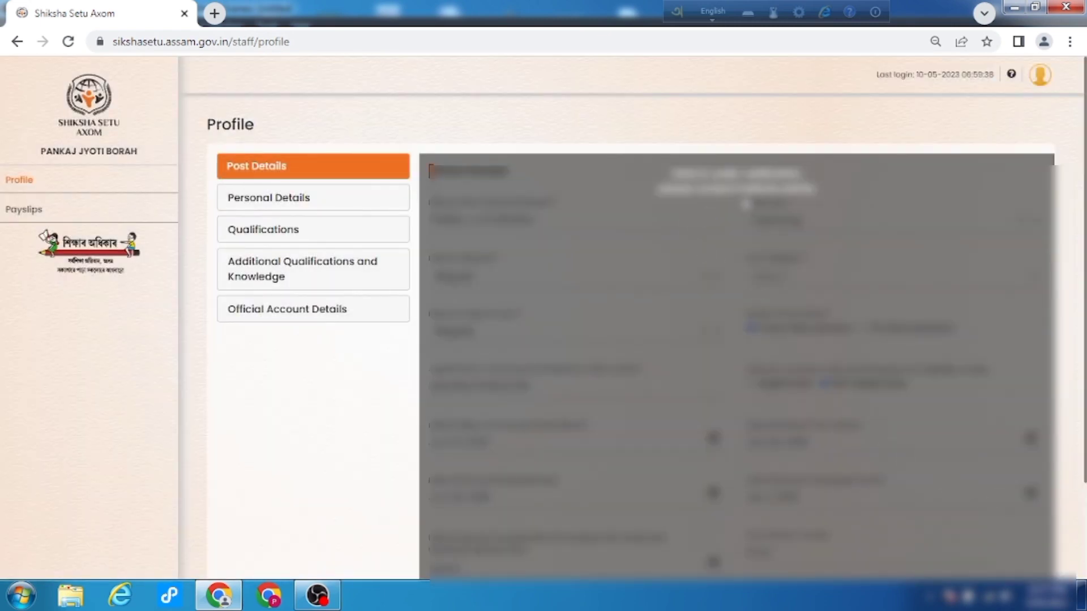
# Check Personal Details and the payslips page, then log out from the profile avatar menu
pyautogui.scroll(-1, 811, 206)
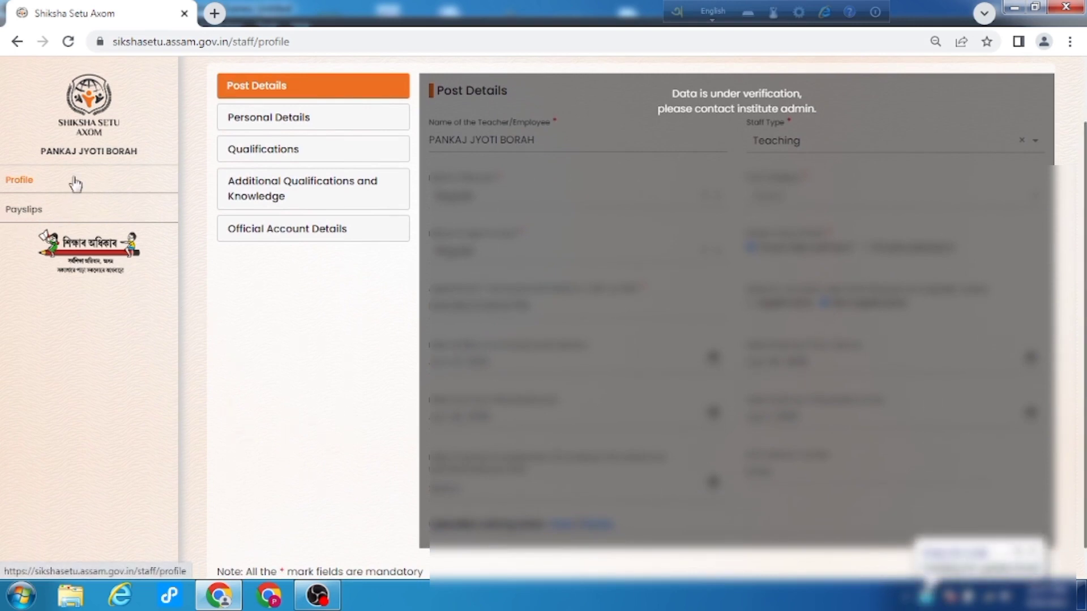
pyautogui.click(262, 120)
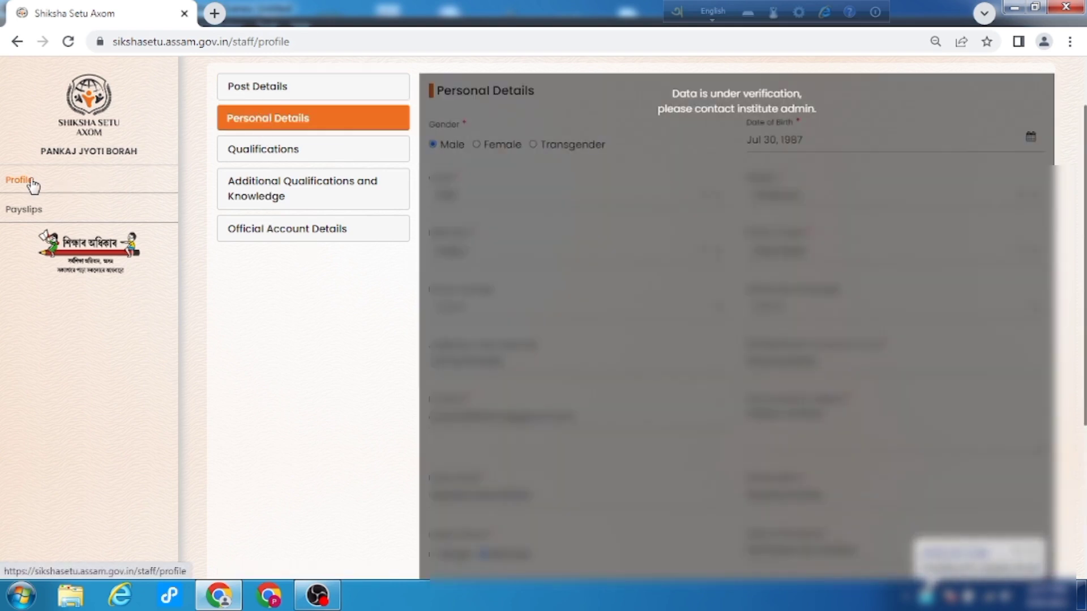
pyautogui.click(24, 208)
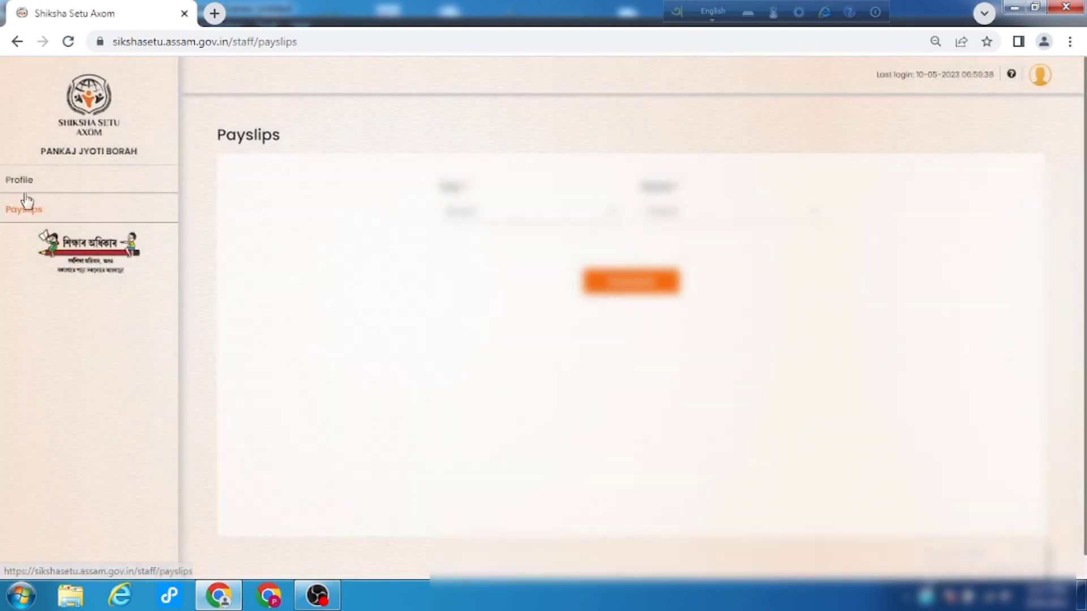
pyautogui.click(22, 180)
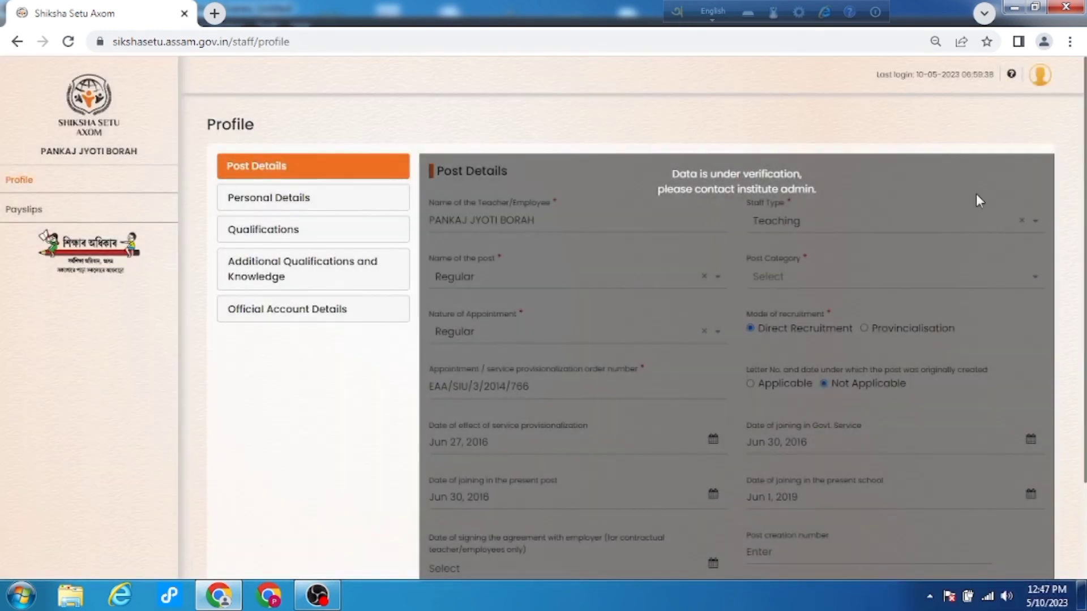
pyautogui.click(1044, 78)
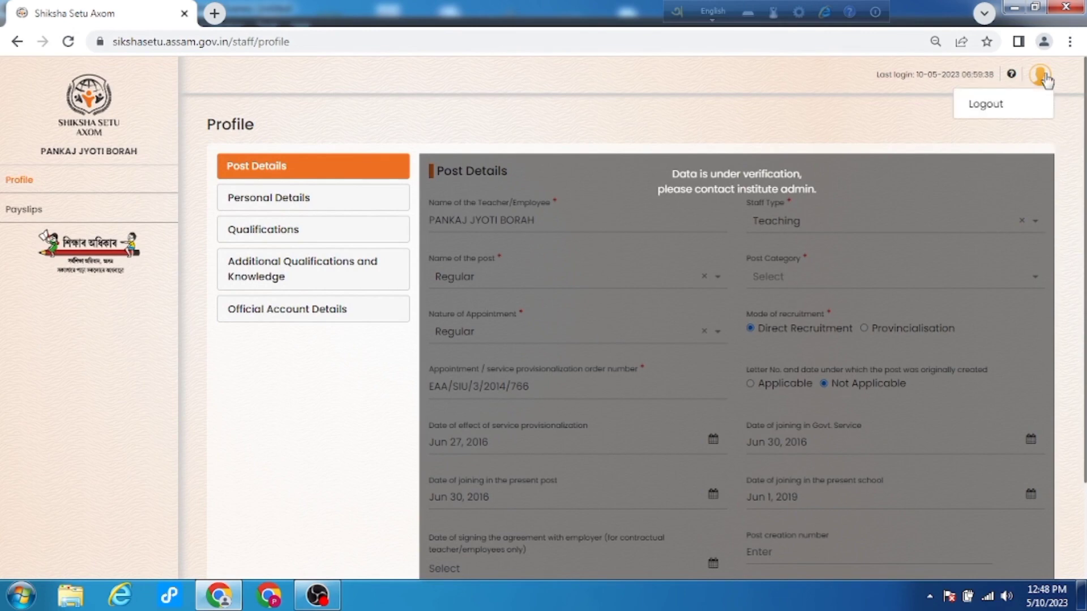
pyautogui.click(994, 98)
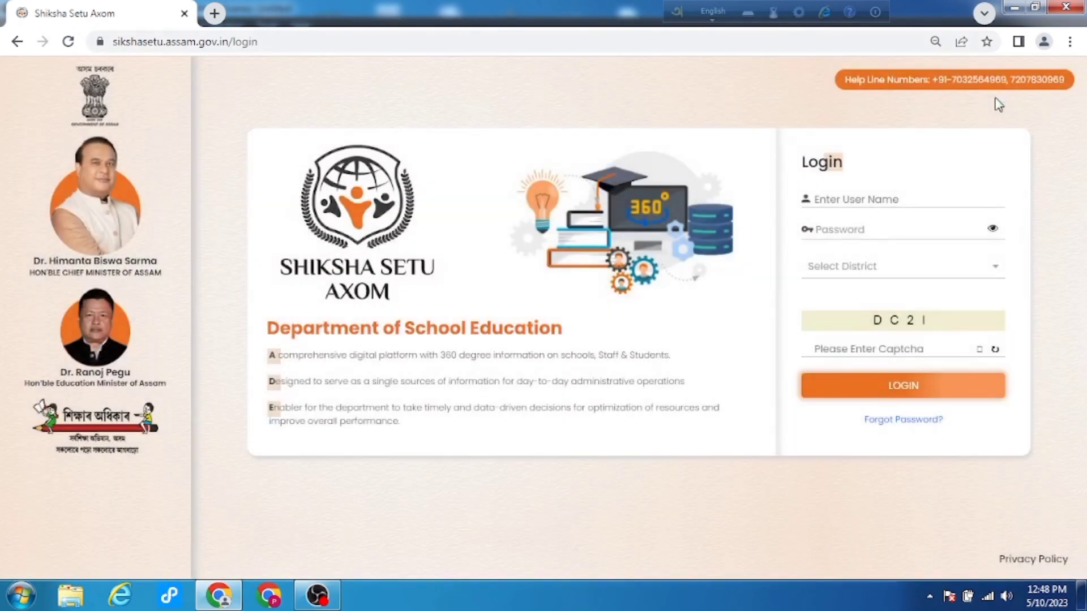
# Enter the saved school username and password and select district NAGAON
pyautogui.click(897, 199)
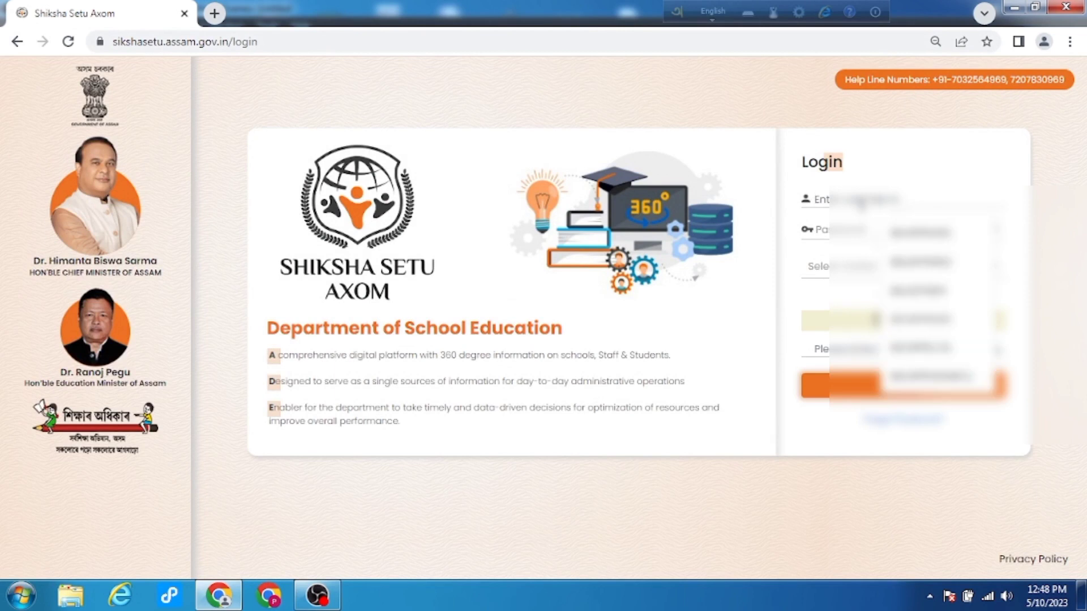
pyautogui.click(894, 232)
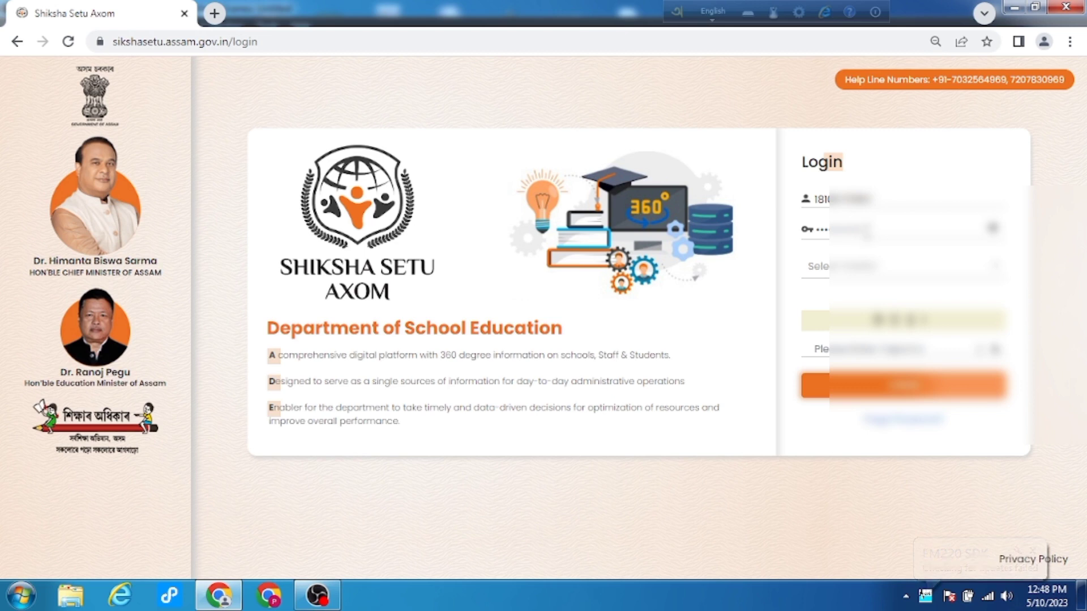
pyautogui.click(863, 269)
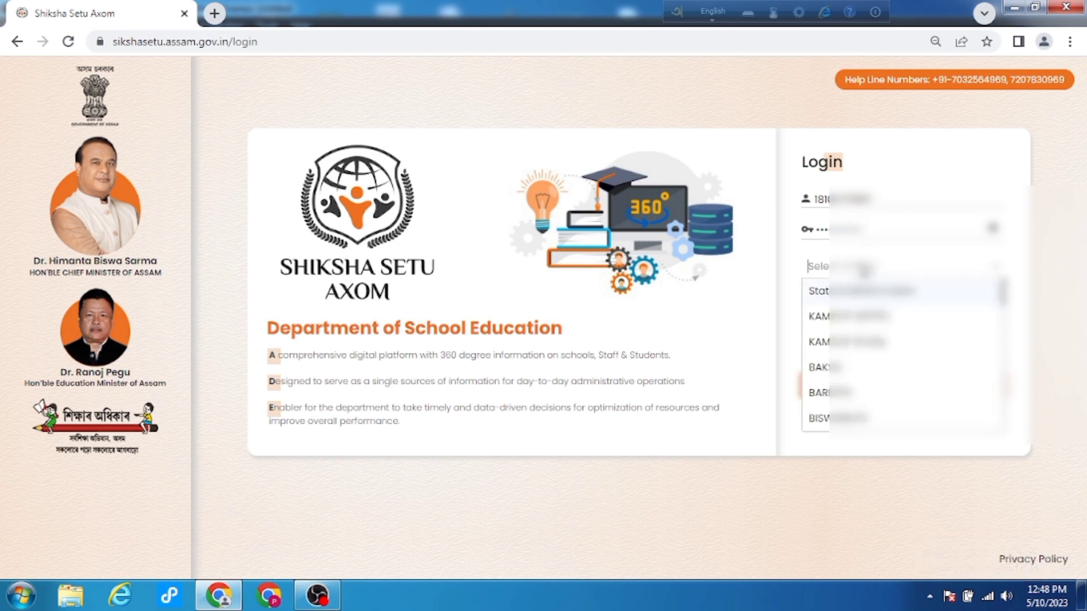
pyautogui.write('nagao')
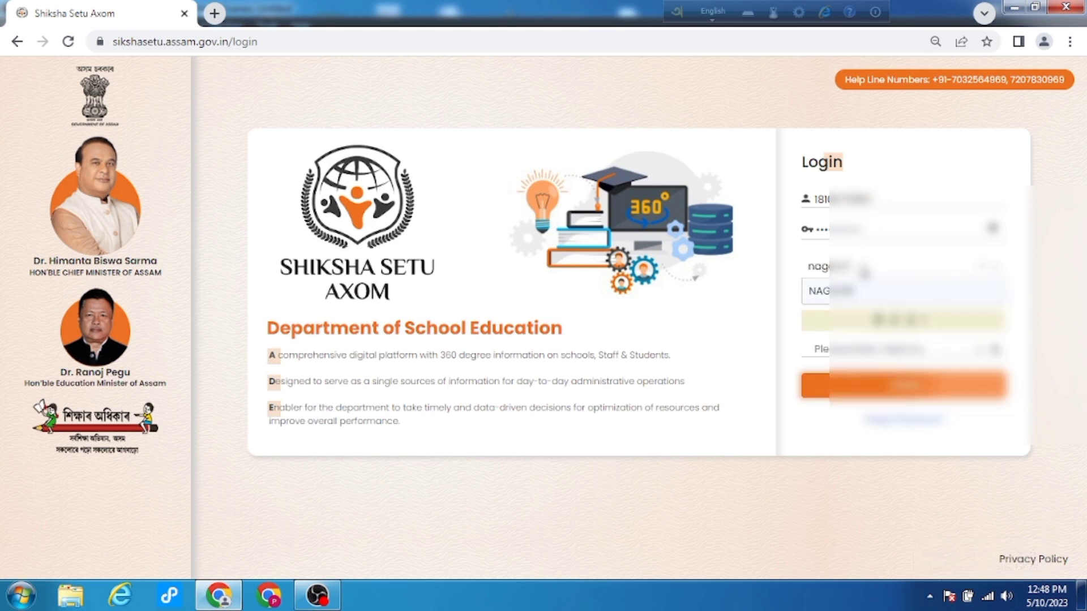
pyautogui.click(852, 291)
# Enter the captcha and log in to the school dashboard
pyautogui.click(861, 352)
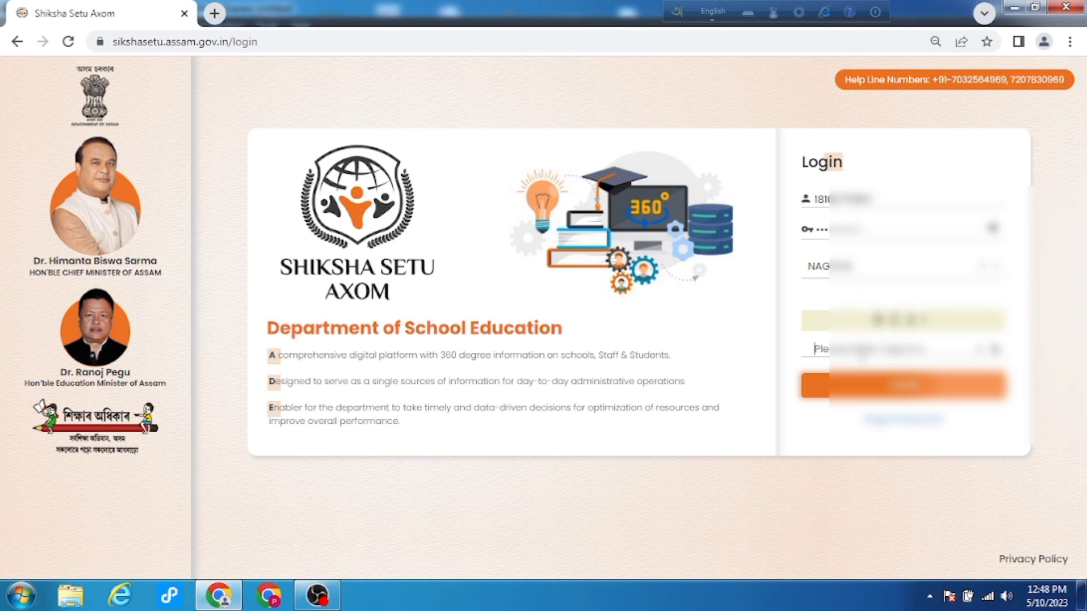
pyautogui.write('DC')
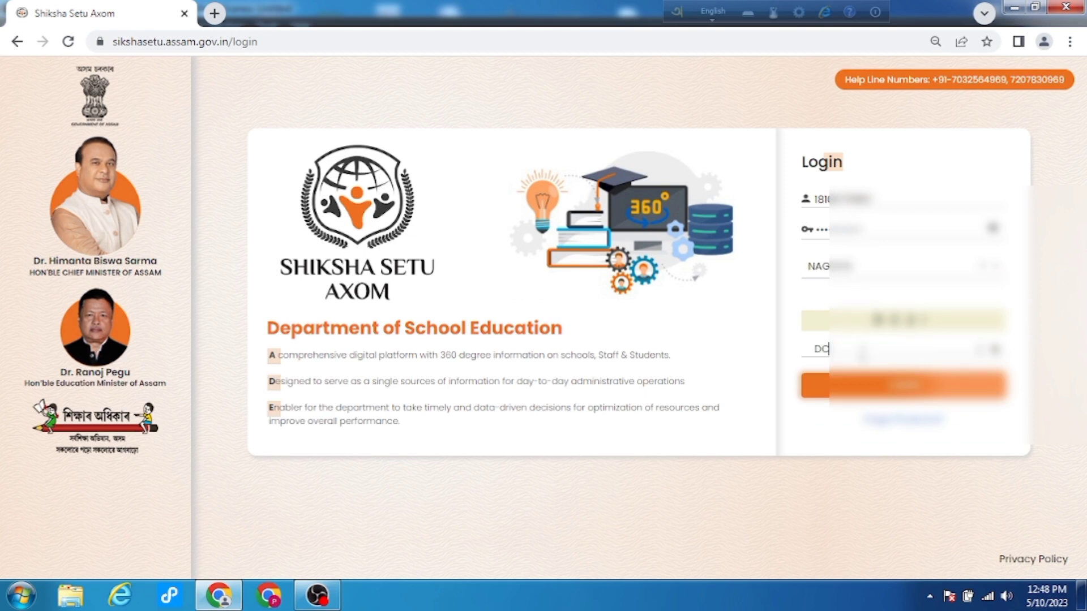
pyautogui.write('8')
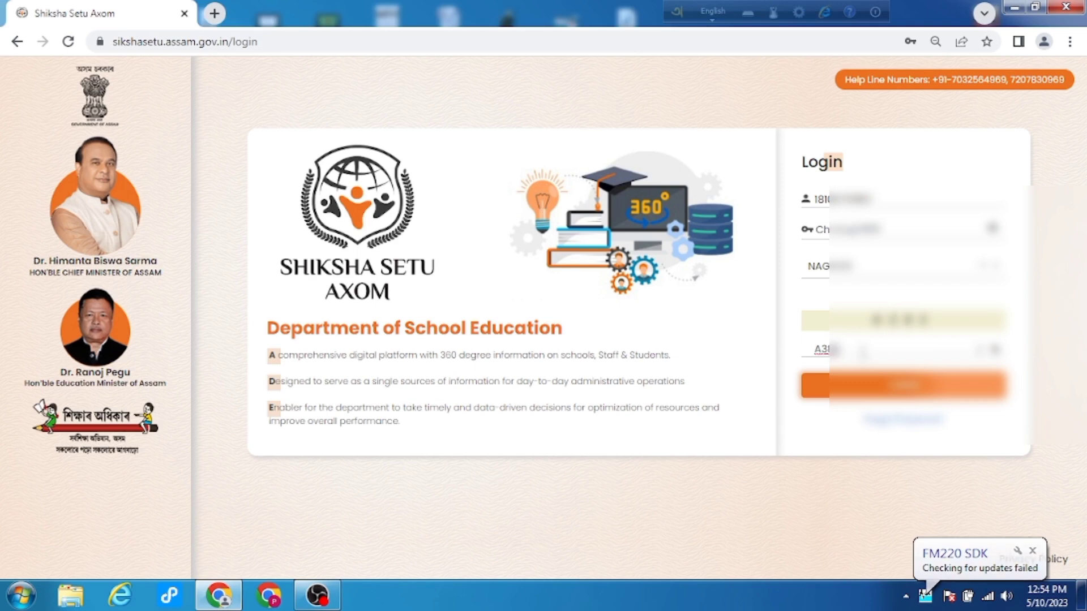
pyautogui.click(890, 384)
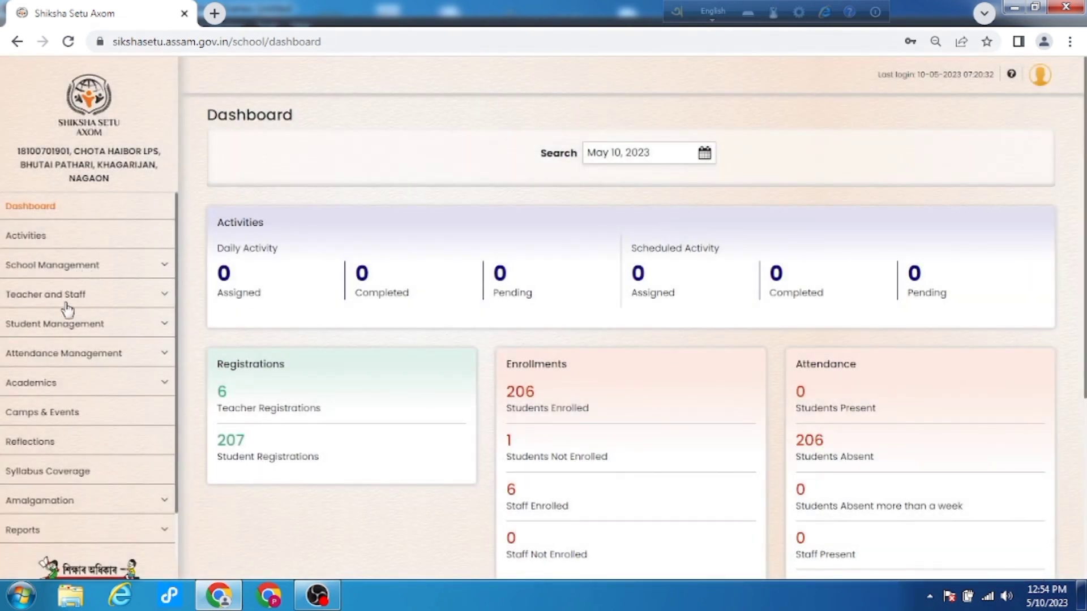
# Go to Teacher and Staff > Staff Edit Approvals to list the three pending edits
pyautogui.click(39, 296)
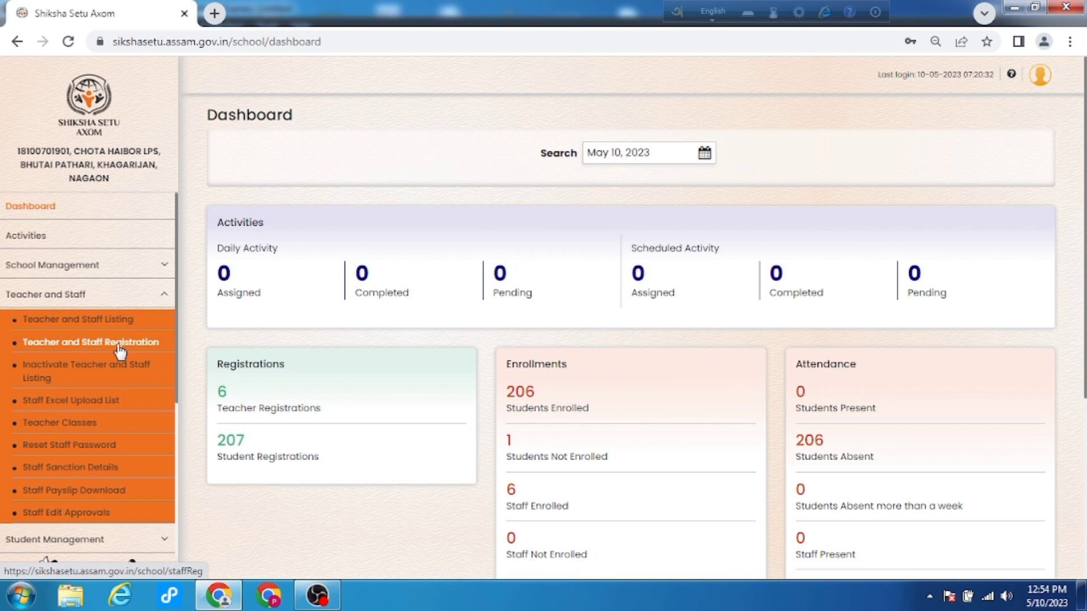
pyautogui.scroll(-2, 85, 396)
pyautogui.click(61, 394)
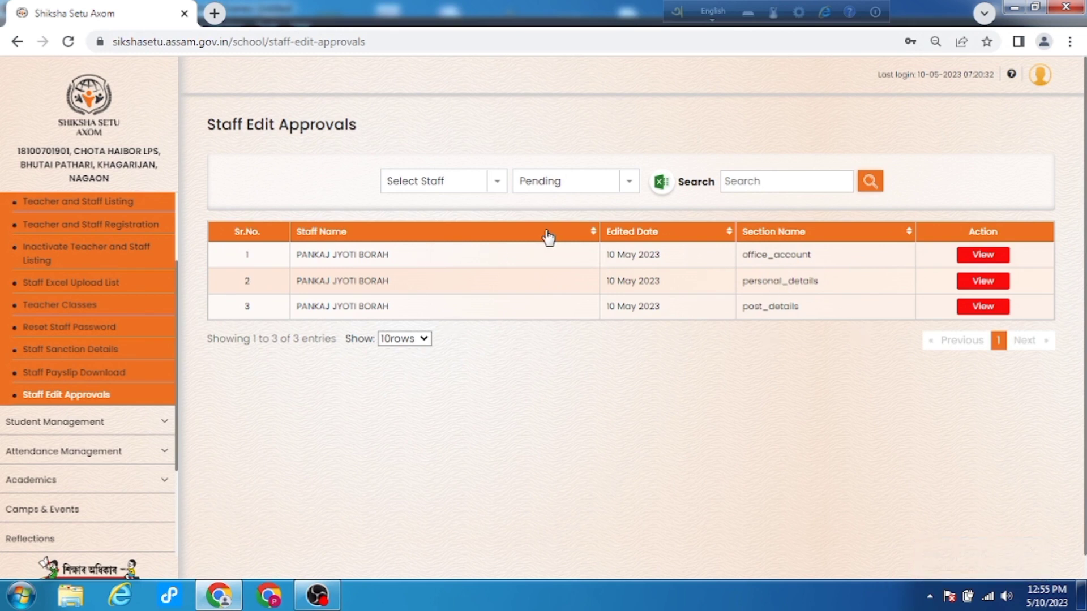
# View and approve the office_account, personal_details and post_details edits, confirming each approval
pyautogui.click(985, 256)
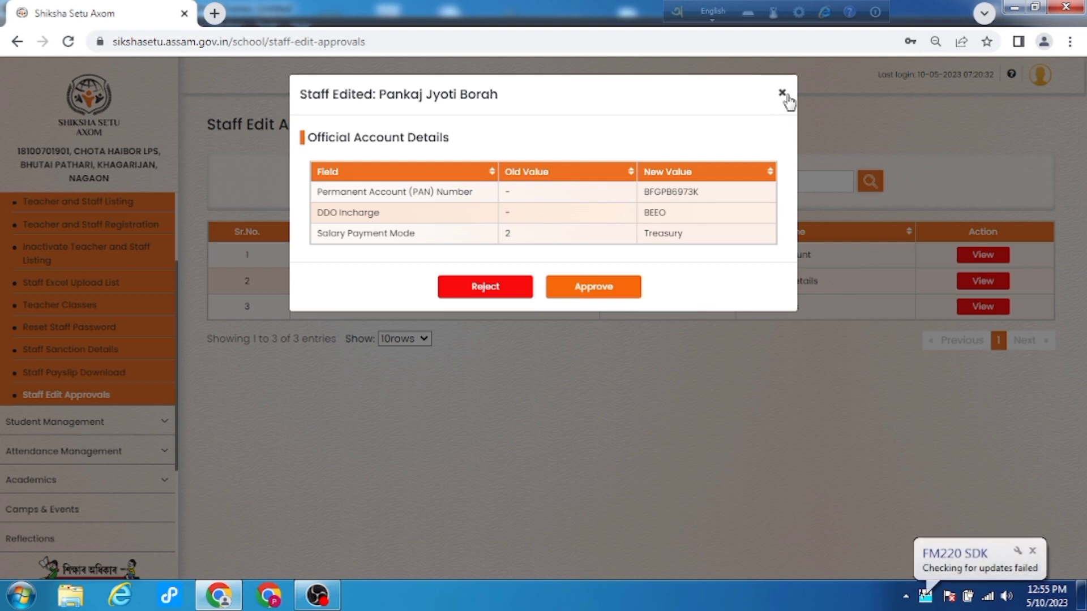
pyautogui.click(597, 295)
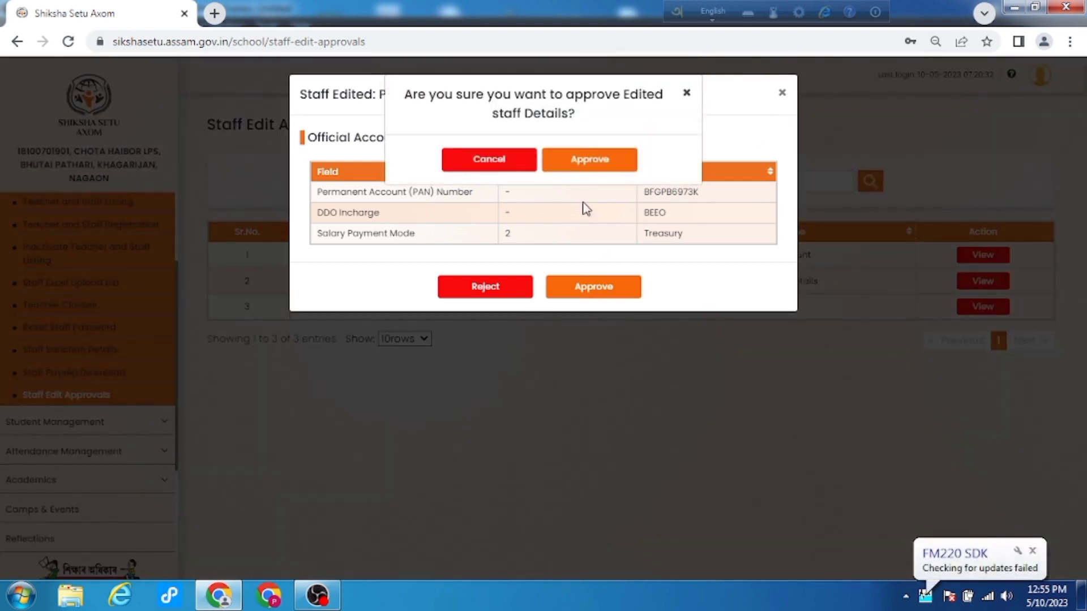
pyautogui.click(585, 161)
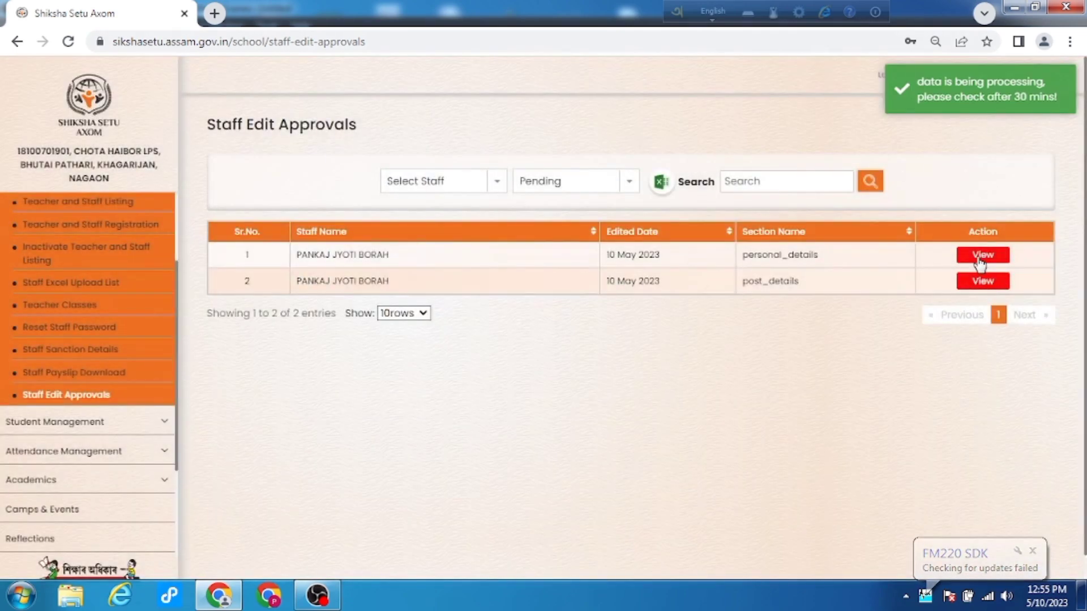
pyautogui.click(980, 256)
pyautogui.click(600, 276)
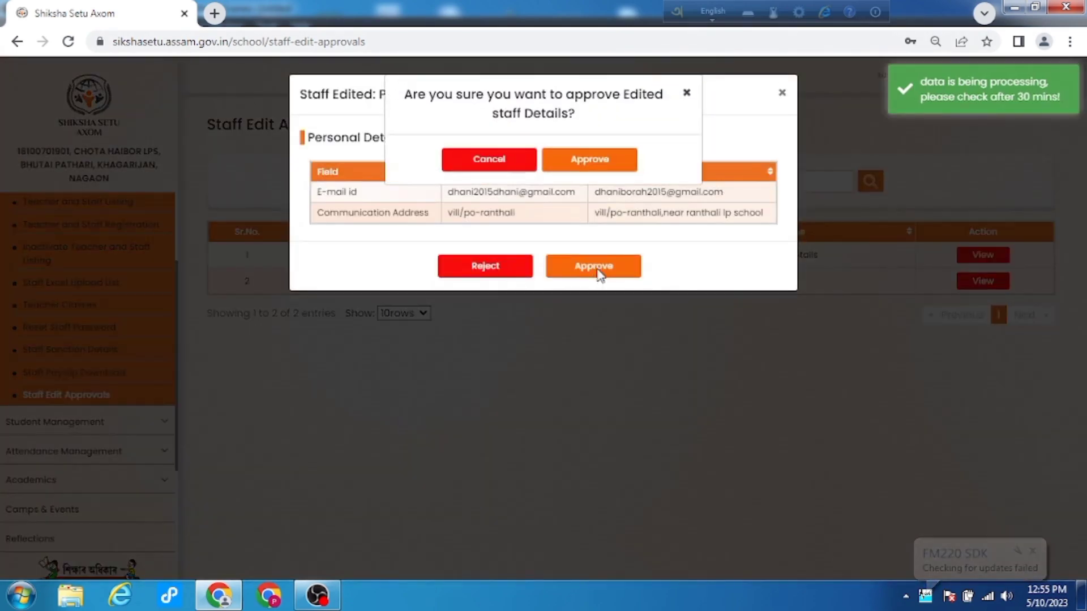
pyautogui.click(577, 160)
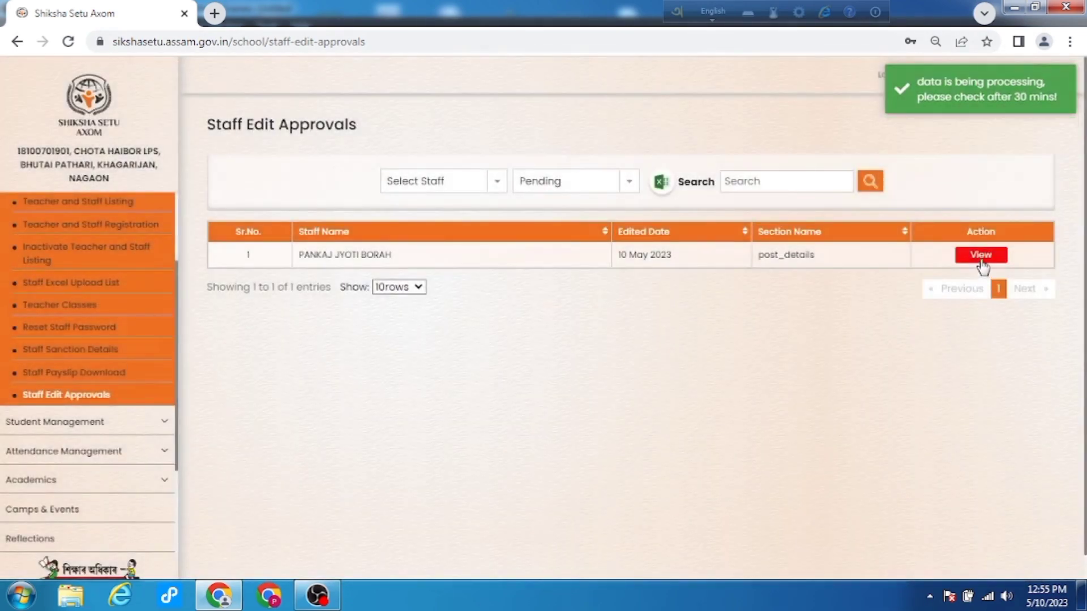
pyautogui.click(981, 256)
pyautogui.click(588, 249)
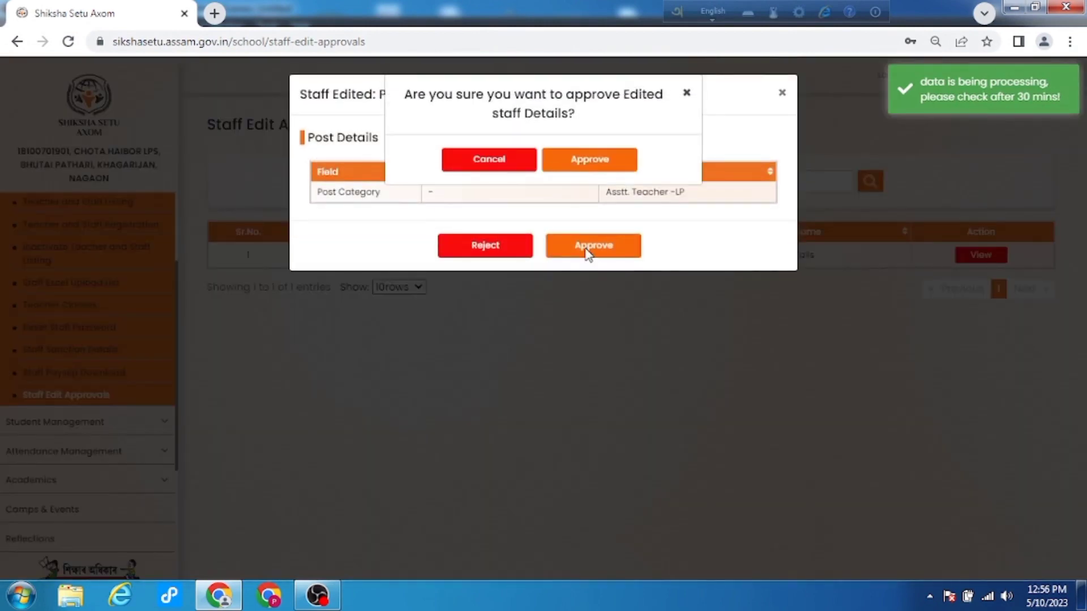
pyautogui.click(586, 162)
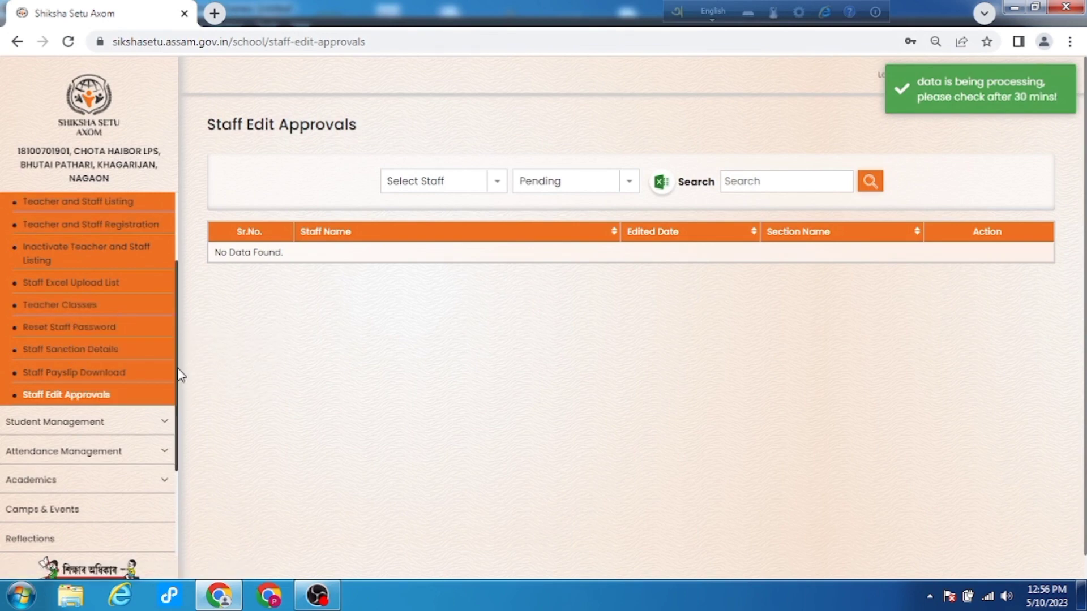
pyautogui.scroll(2, 177, 341)
# Open Teacher and Staff Listing from the Dashboard and scroll right to the Edited Status column
pyautogui.click(49, 205)
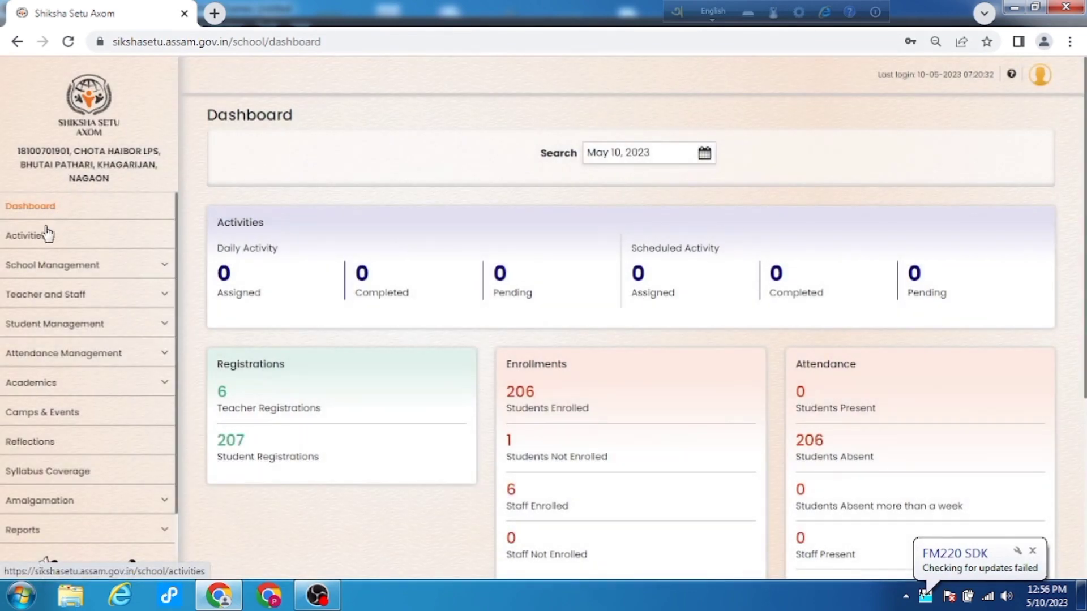
pyautogui.click(84, 294)
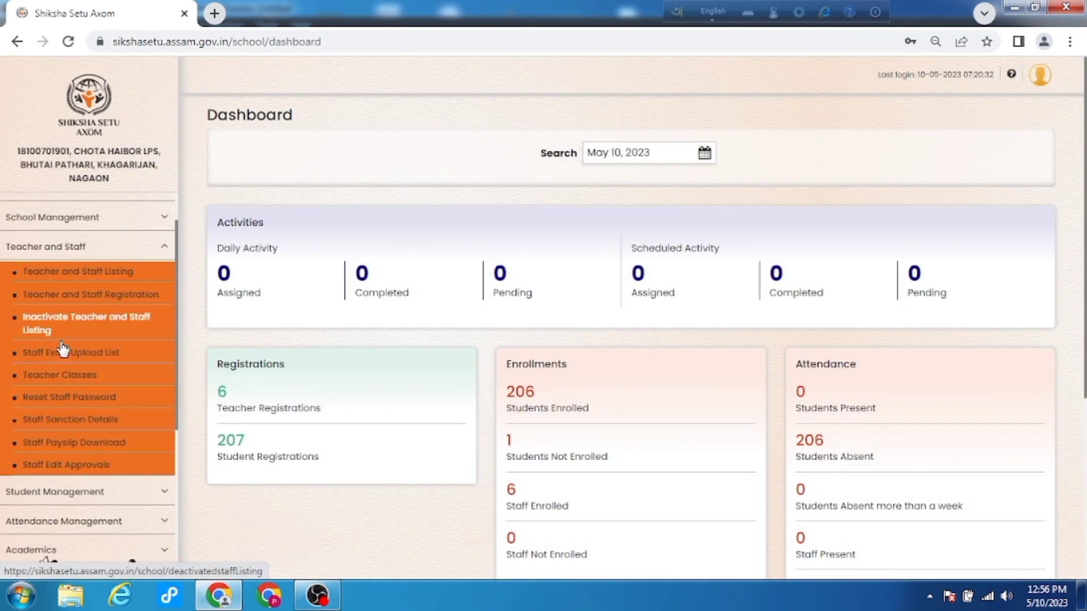
pyautogui.click(49, 271)
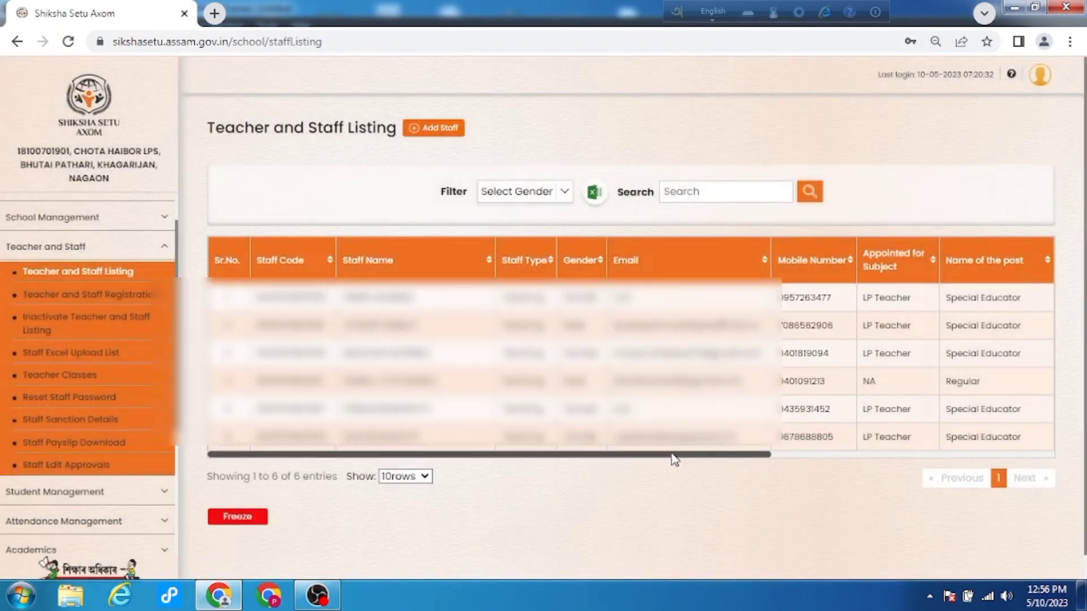
pyautogui.moveTo(674, 456); pyautogui.dragTo(938, 461)
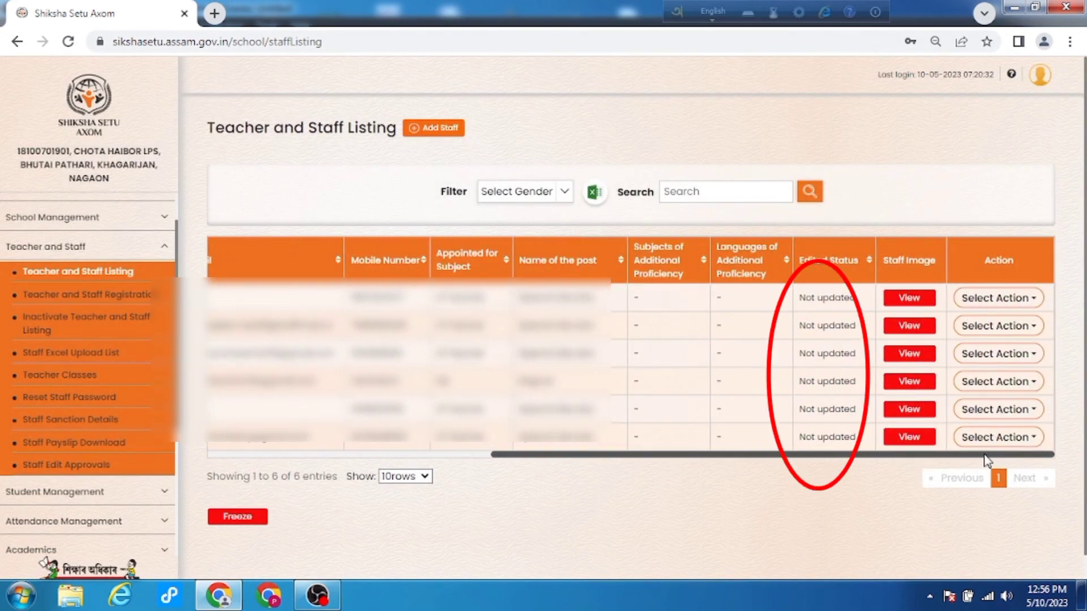